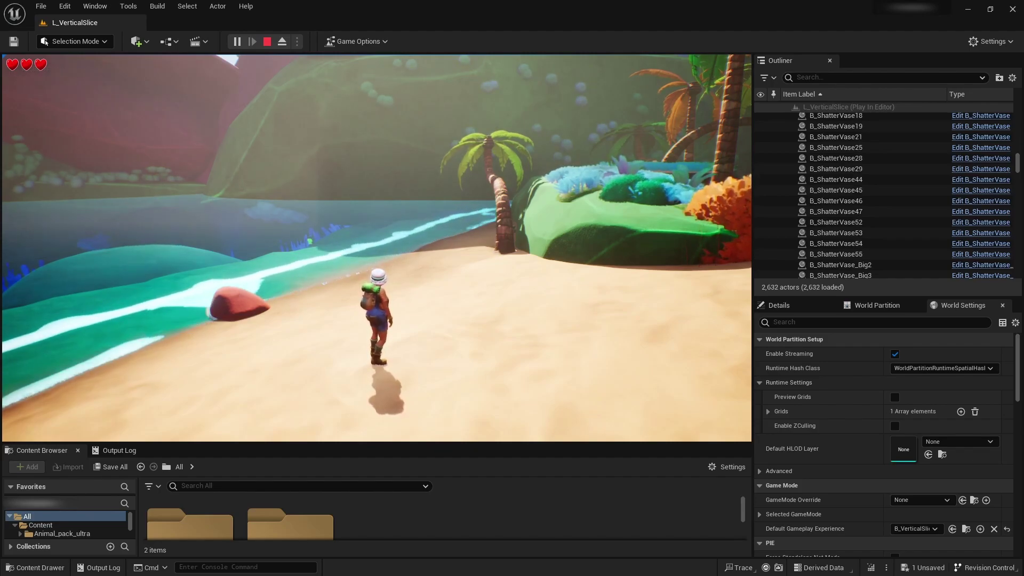
Run and dash the character across the beach in the running play session.
{"action": "key", "text": "w"}
{"action": "key", "text": "shift"}
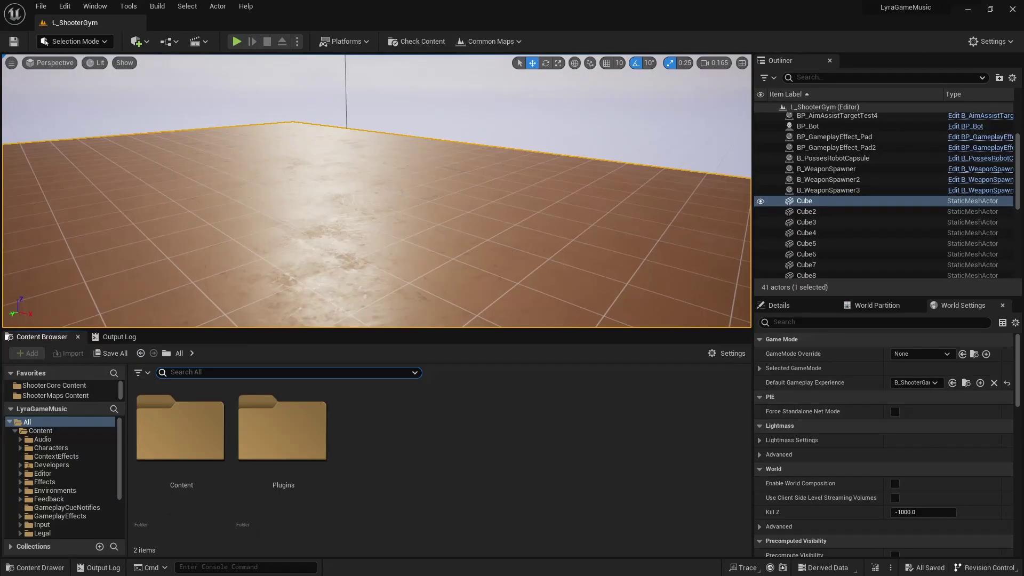
Search the project assets for dash, open the AM_MM_Dash_Forward montage, and open its DisableLegIK curve for editing.
{"action": "type", "text": "dash"}
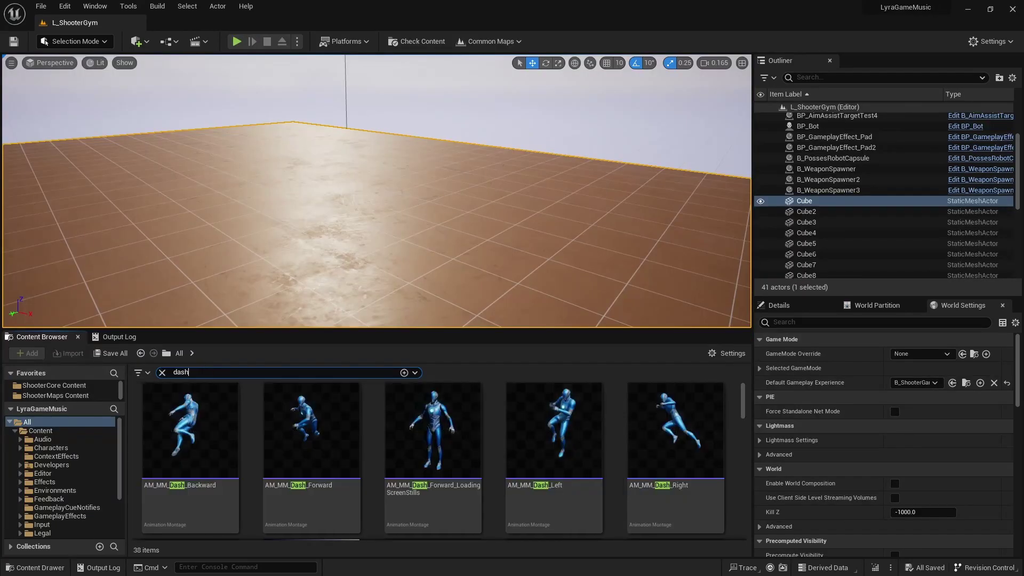
{"action": "double_click", "coordinate": [327, 465]}
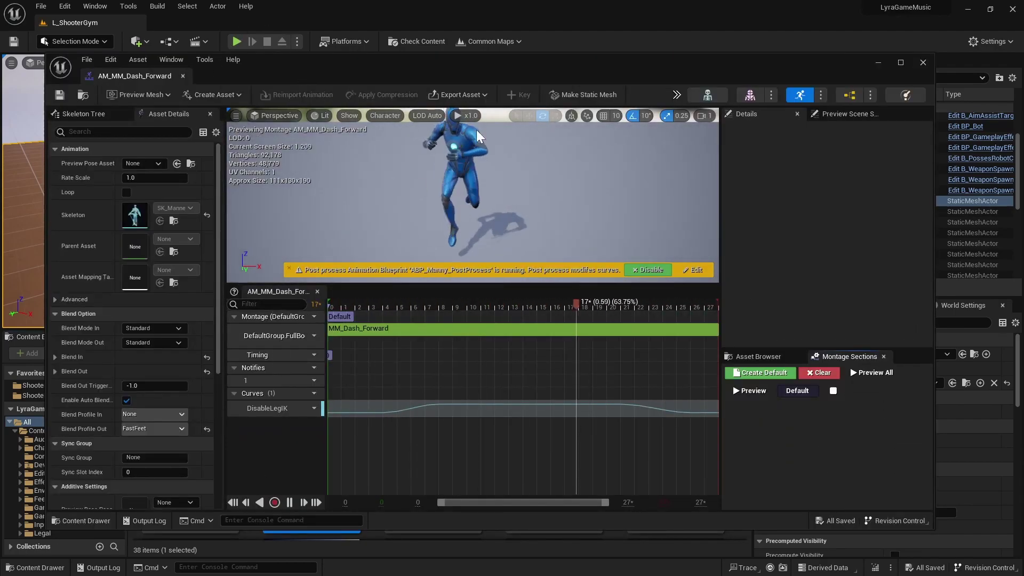
{"action": "left_click_drag", "start_coordinate": [289, 71], "coordinate": [259, 40]}
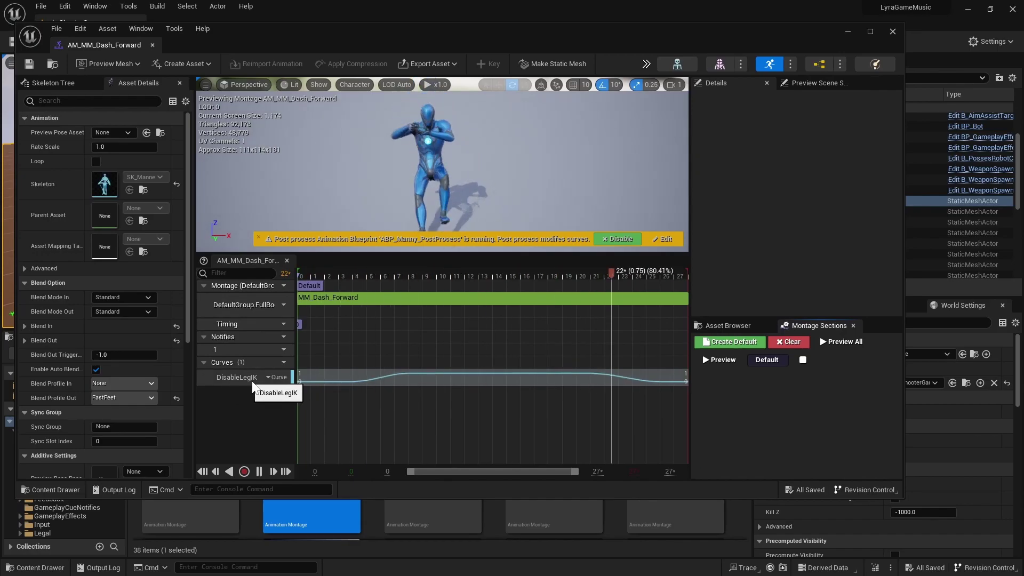
{"action": "double_click", "coordinate": [383, 383]}
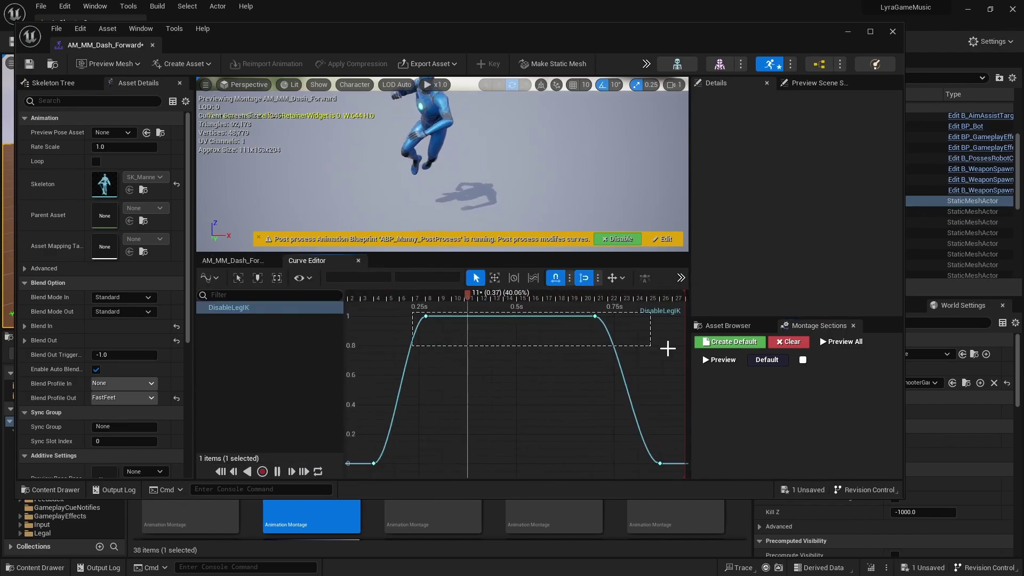
Delete the two keys at value 1 from the DisableLegIK curve, save the montage, and put its window away.
{"action": "left_click_drag", "start_coordinate": [649, 349], "coordinate": [648, 349]}
{"action": "key", "text": "Delete"}
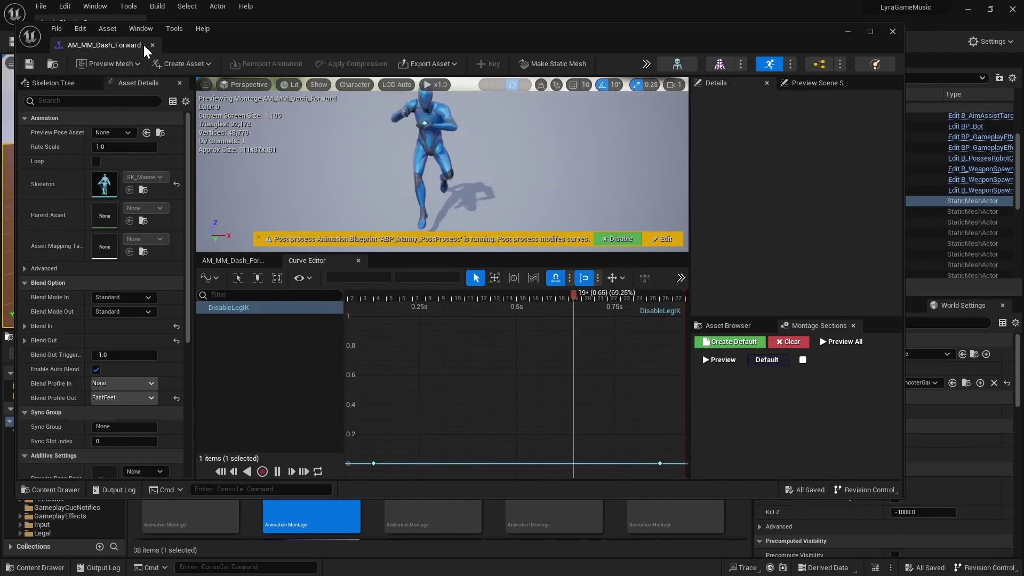
{"action": "left_click", "coordinate": [848, 33]}
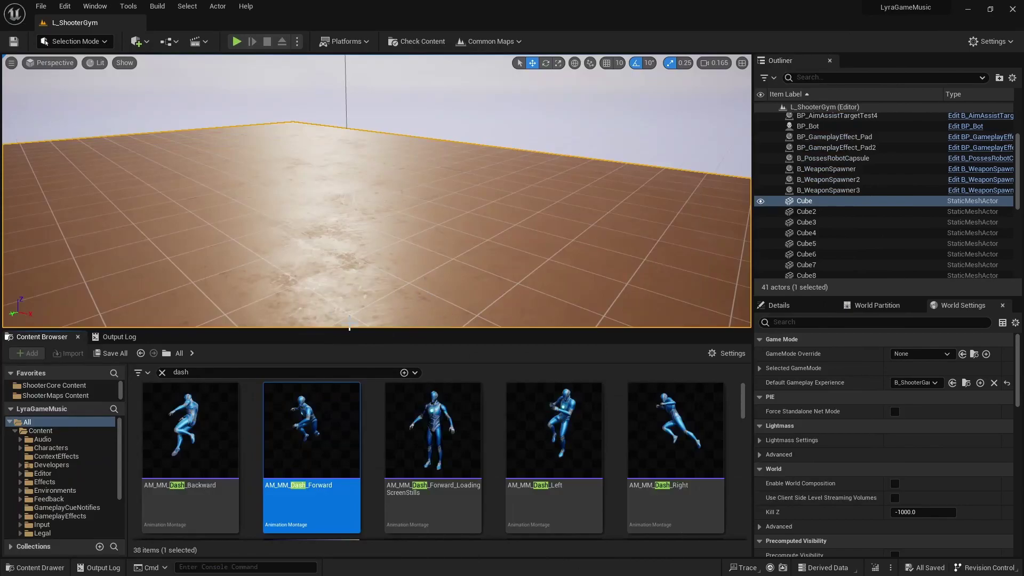
Expand the level viewport to fill the editor window and start a play session in L_ShooterGym.
{"action": "left_click_drag", "start_coordinate": [270, 328], "coordinate": [272, 384]}
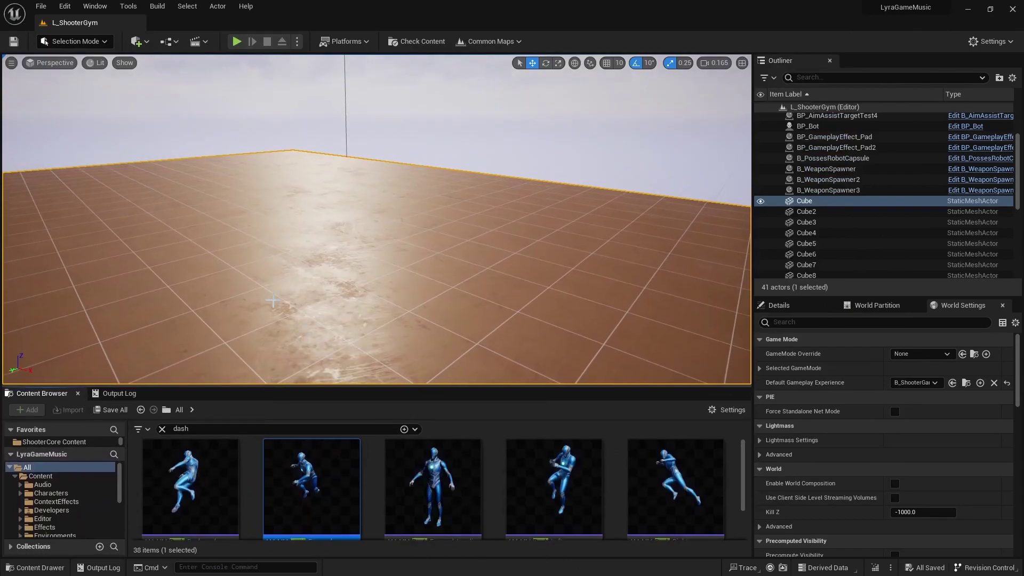
{"action": "key", "text": "F11"}
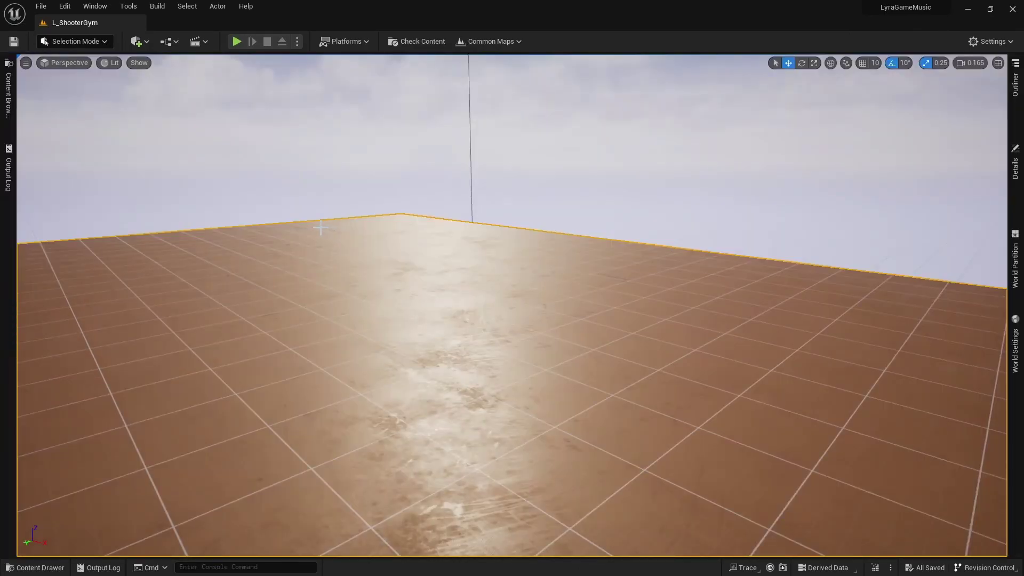
{"action": "key", "text": "F11"}
{"action": "key", "text": "F11"}
{"action": "left_click", "coordinate": [237, 42]}
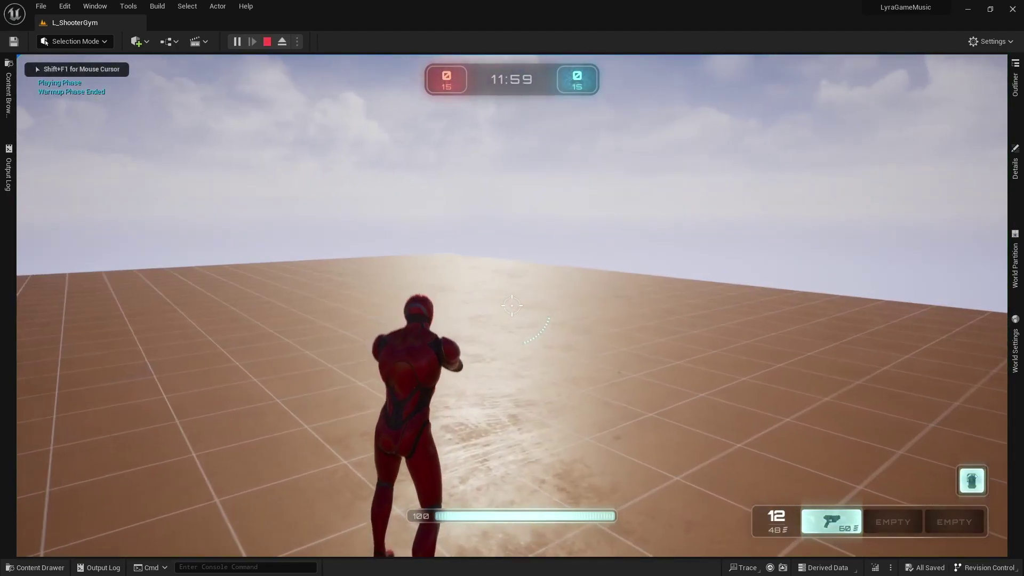
Run and dash the character around the level at normal speed to observe the dash animation.
{"action": "key", "text": "w"}
{"action": "key", "text": "w"}
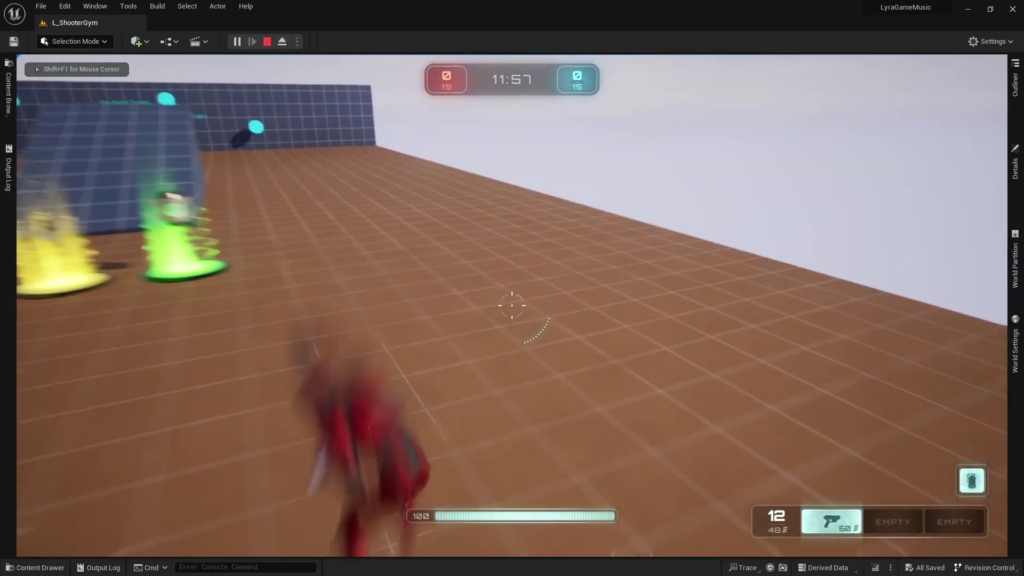
{"action": "key", "text": "w"}
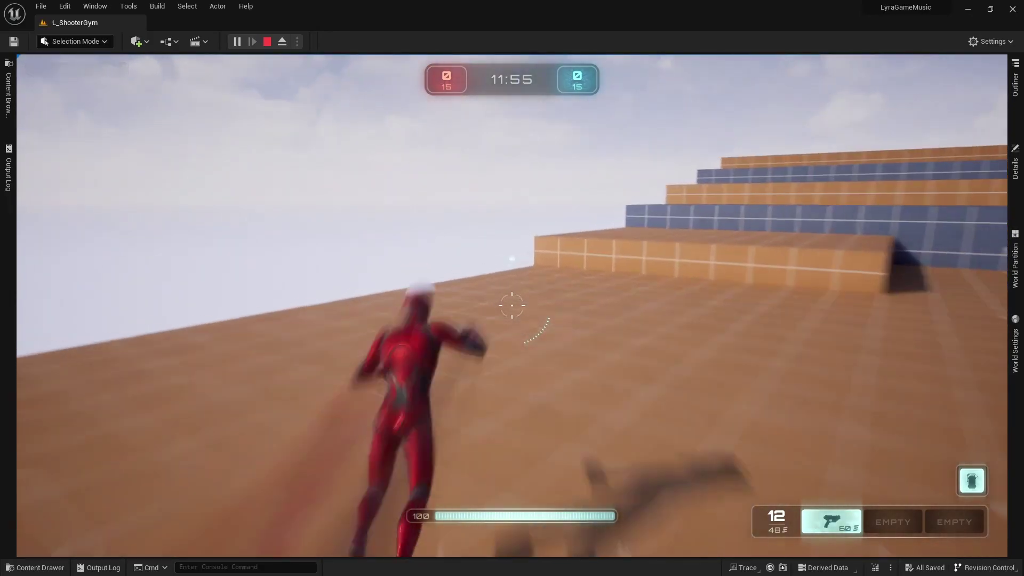
{"action": "key", "text": "w"}
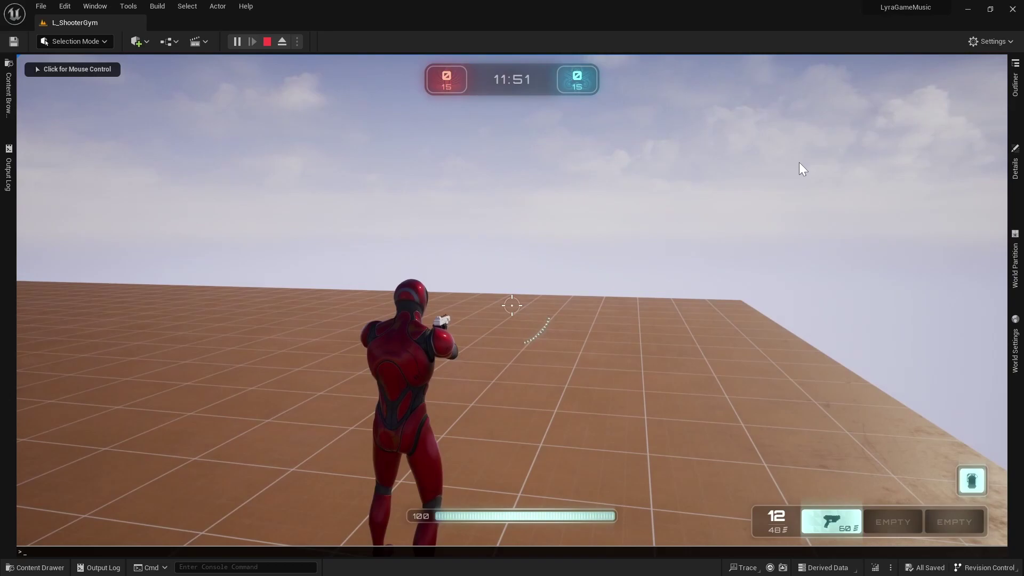
Slow the running game down with the console command slomo 0.1.
{"action": "type", "text": "slmo"}
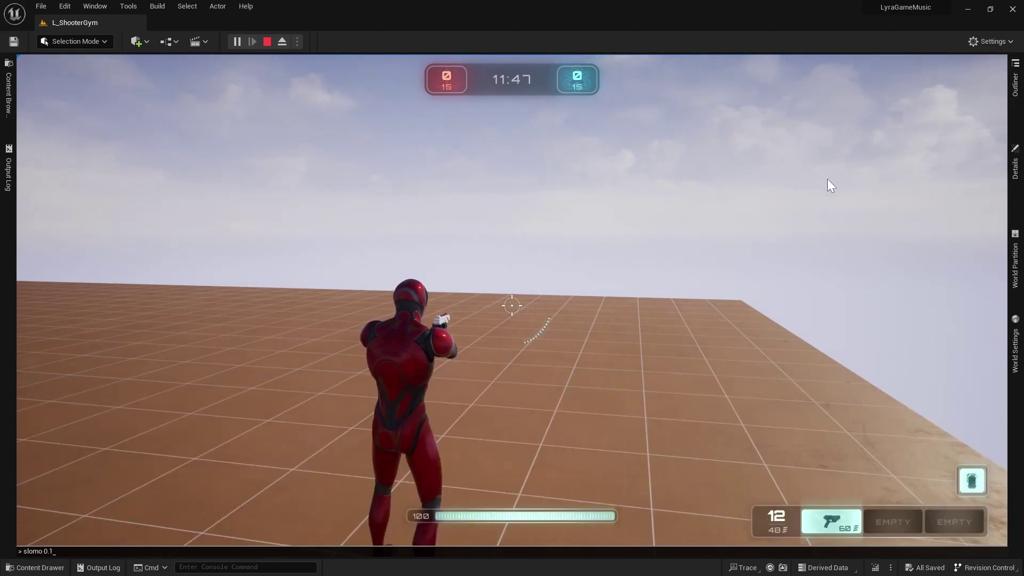
{"action": "type", "text": " 0.1"}
{"action": "key", "text": "Return"}
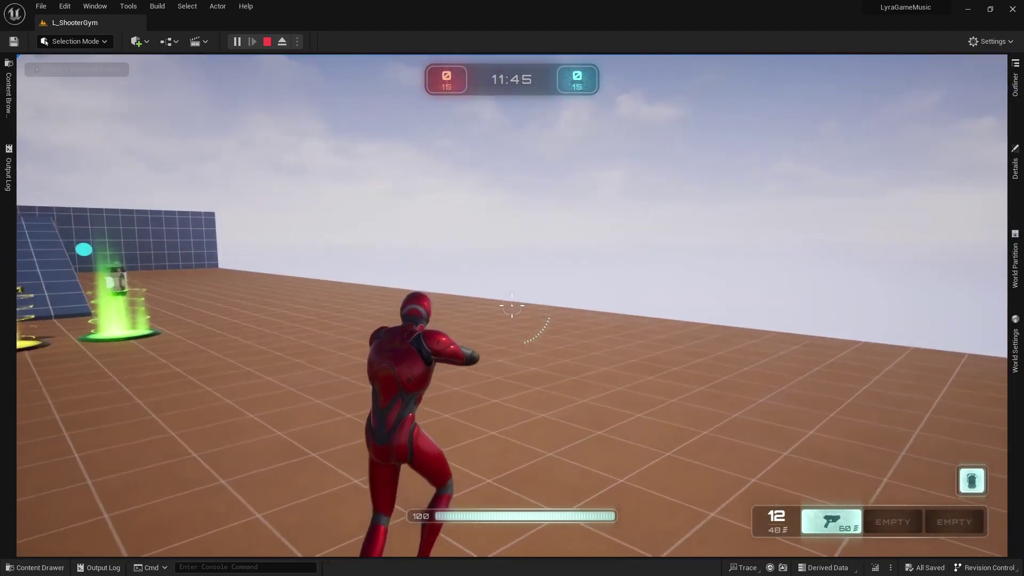
Run and dash the character in slow motion to examine its leg movement from several viewing angles.
{"action": "key", "text": "shift"}
{"action": "key", "text": "w"}
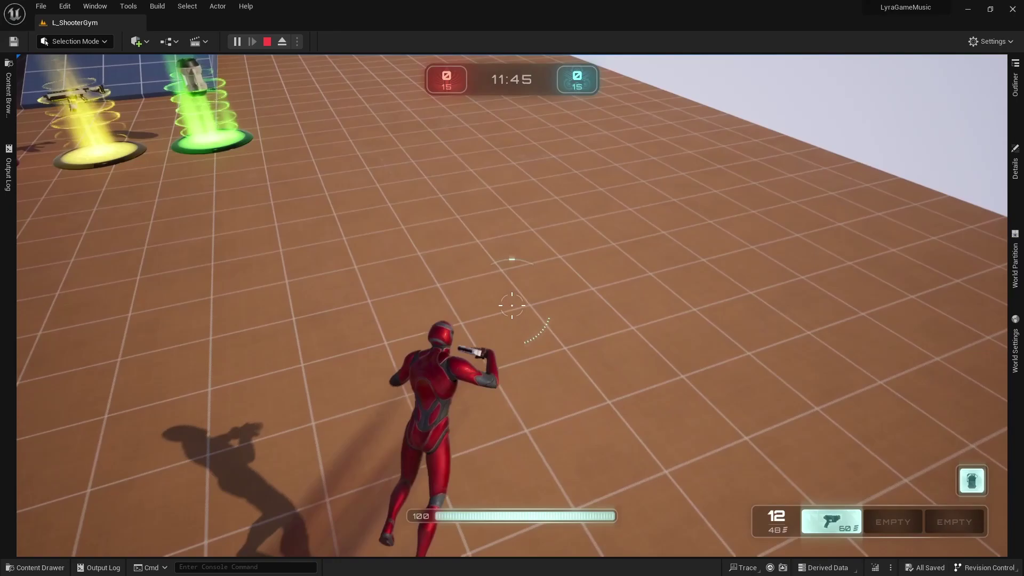
{"action": "key", "text": "w"}
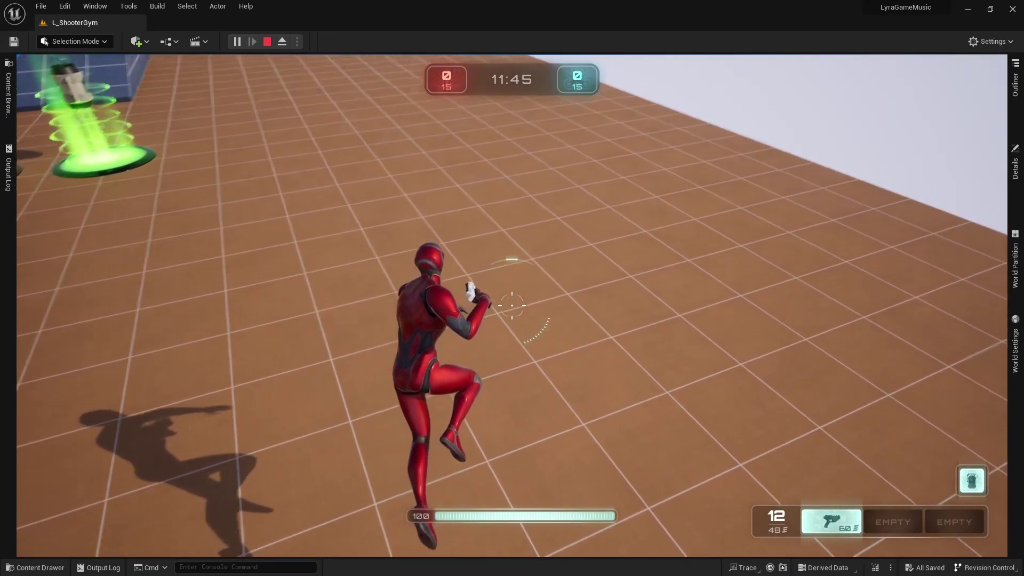
{"action": "key", "text": "w"}
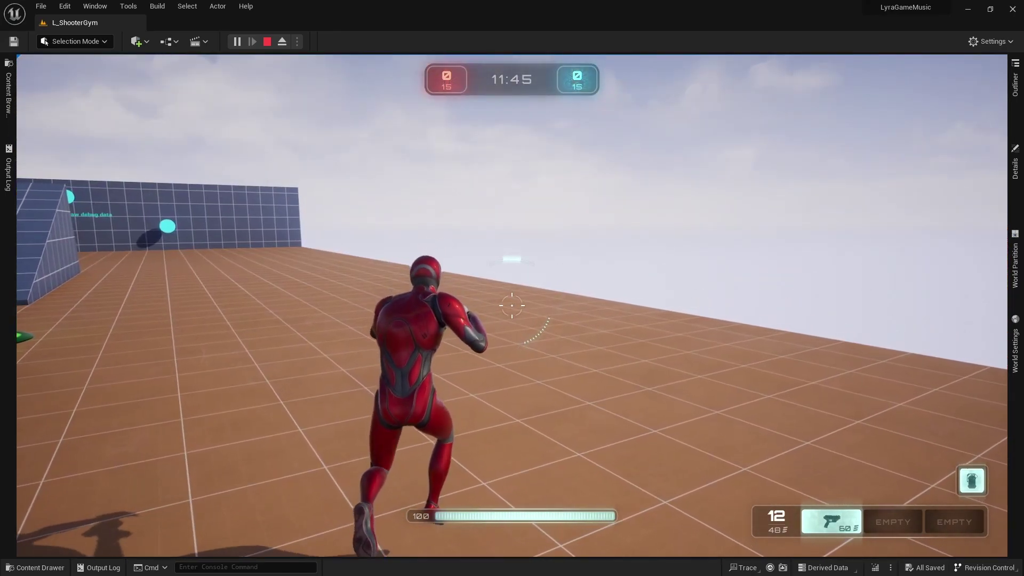
{"action": "key", "text": "w"}
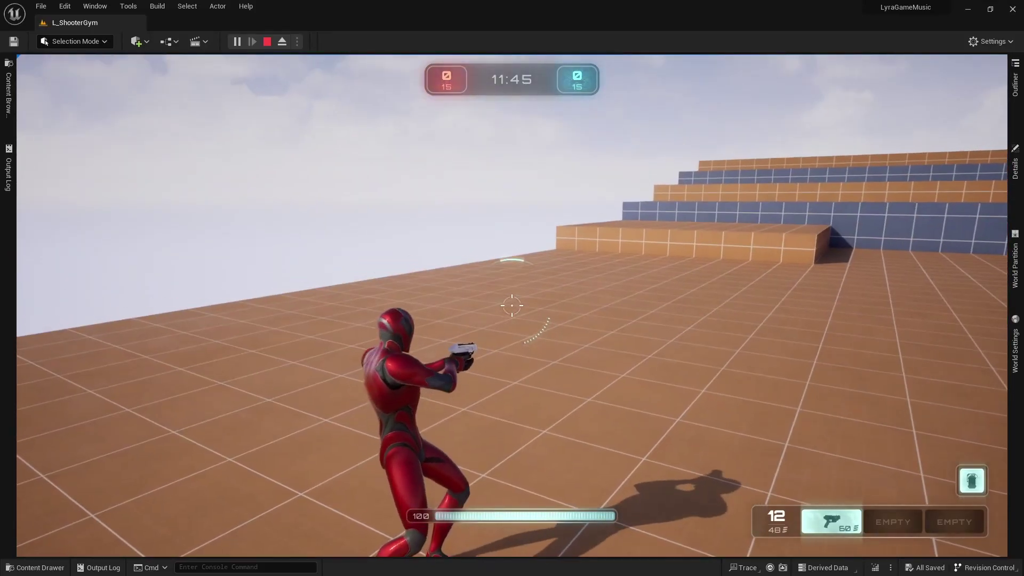
{"action": "key", "text": "w"}
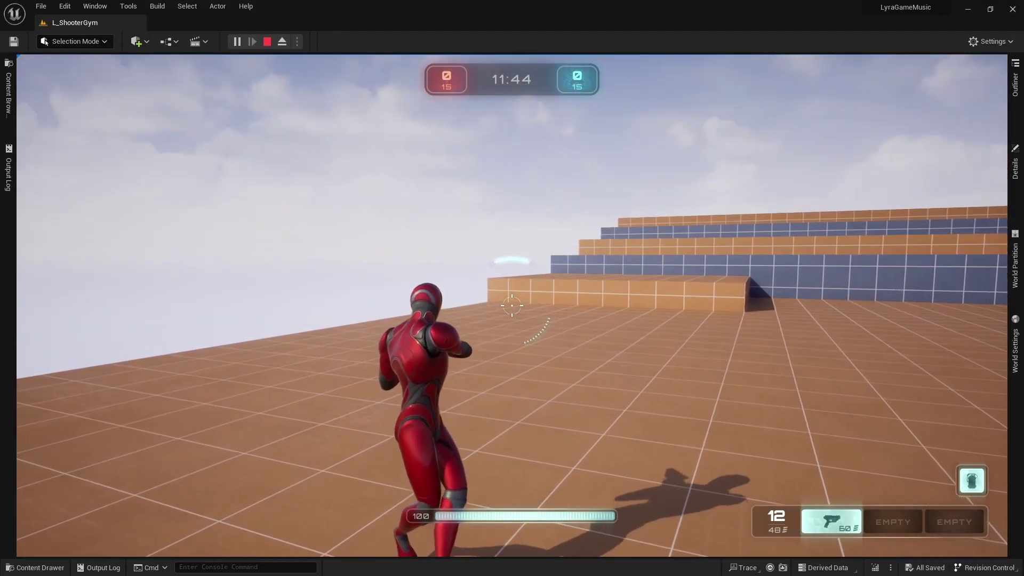
{"action": "key", "text": "w"}
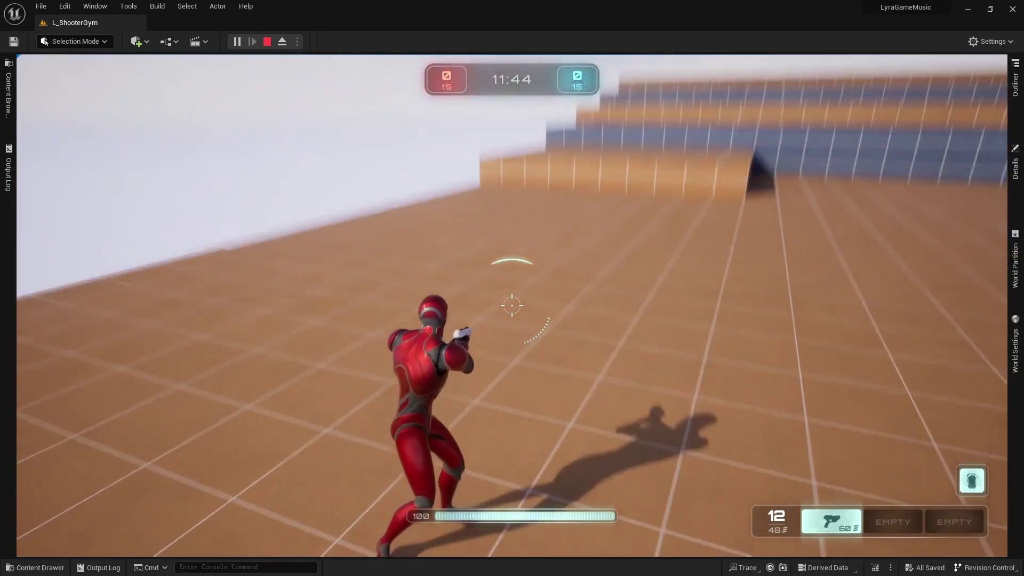
{"action": "key", "text": "w"}
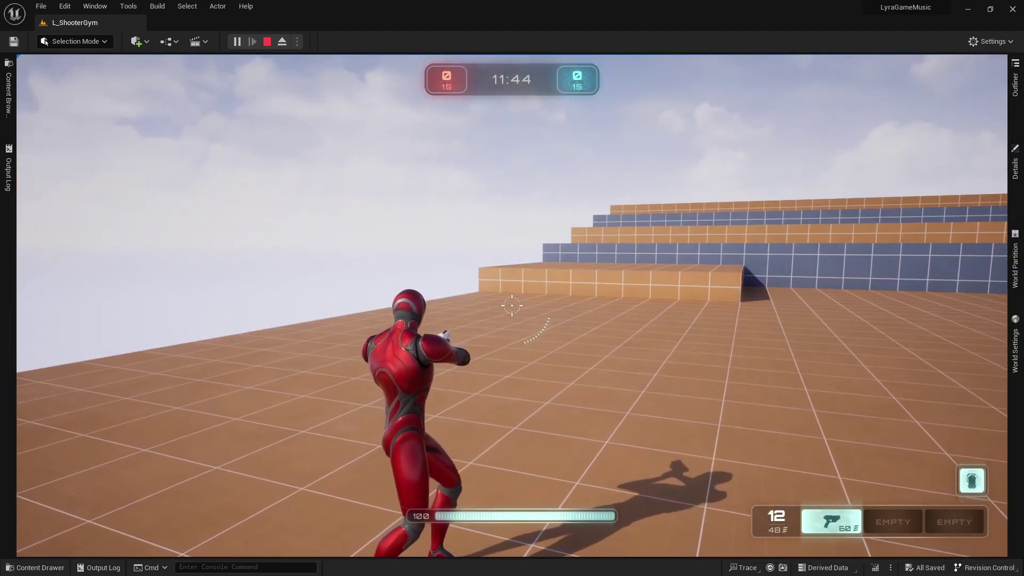
{"action": "key", "text": "w"}
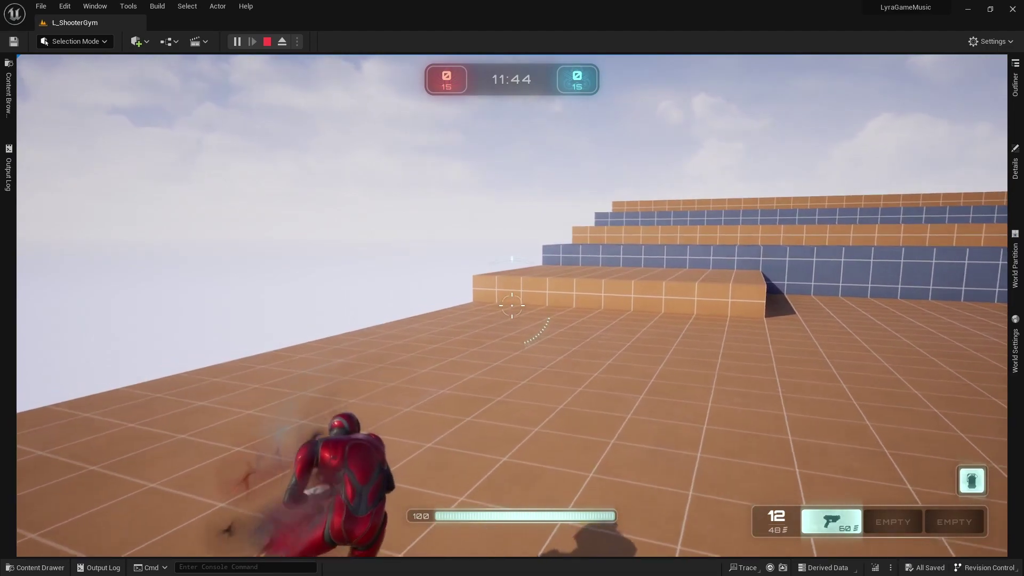
Eject from the player to examine the slow-motion dash with a free camera, and end the play session.
{"action": "key", "text": "F8"}
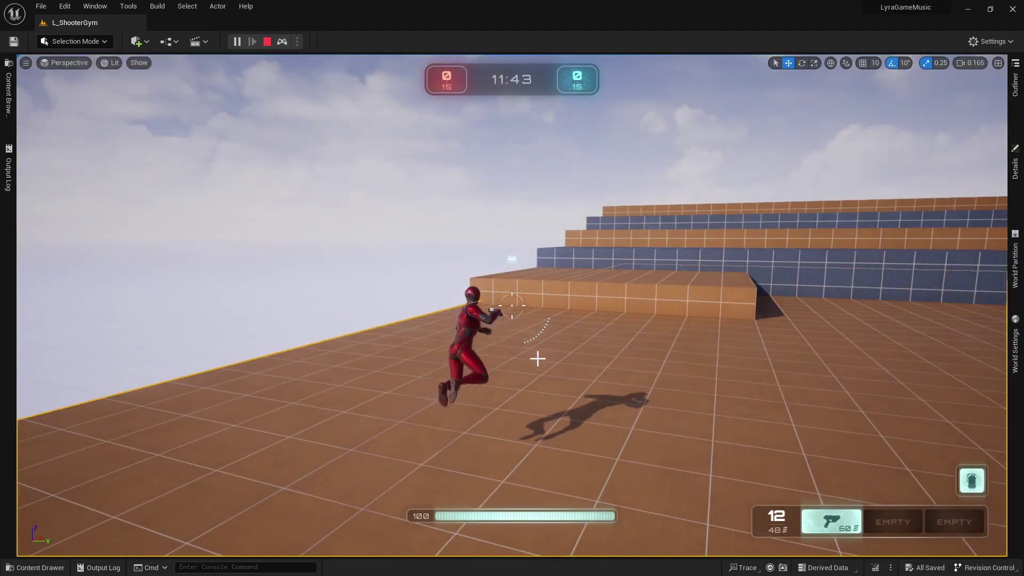
{"action": "right_click_drag", "start_coordinate": [538, 358], "coordinate": [473, 494]}
{"action": "key", "text": "w"}
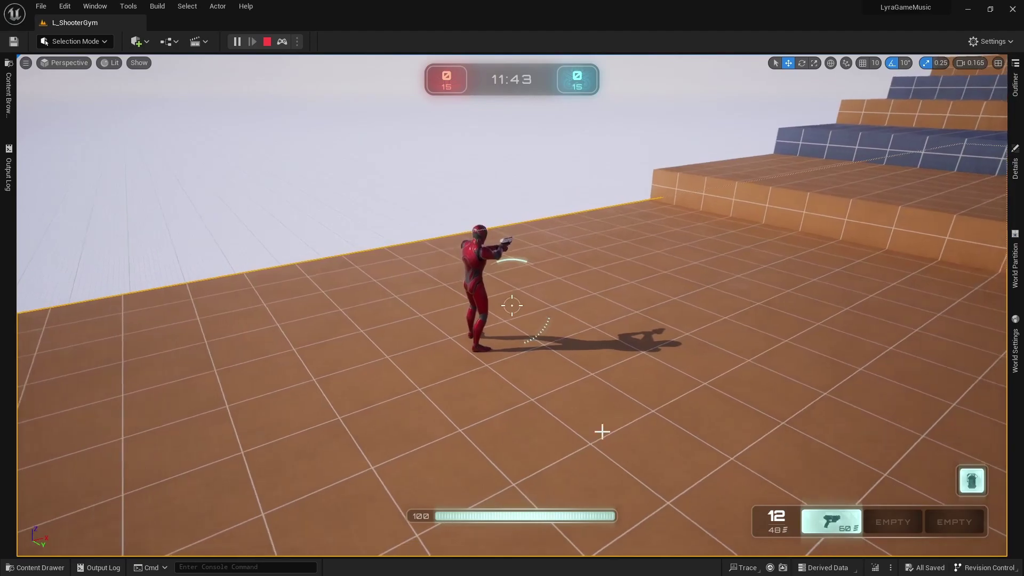
{"action": "right_click_drag", "start_coordinate": [602, 431], "coordinate": [588, 427]}
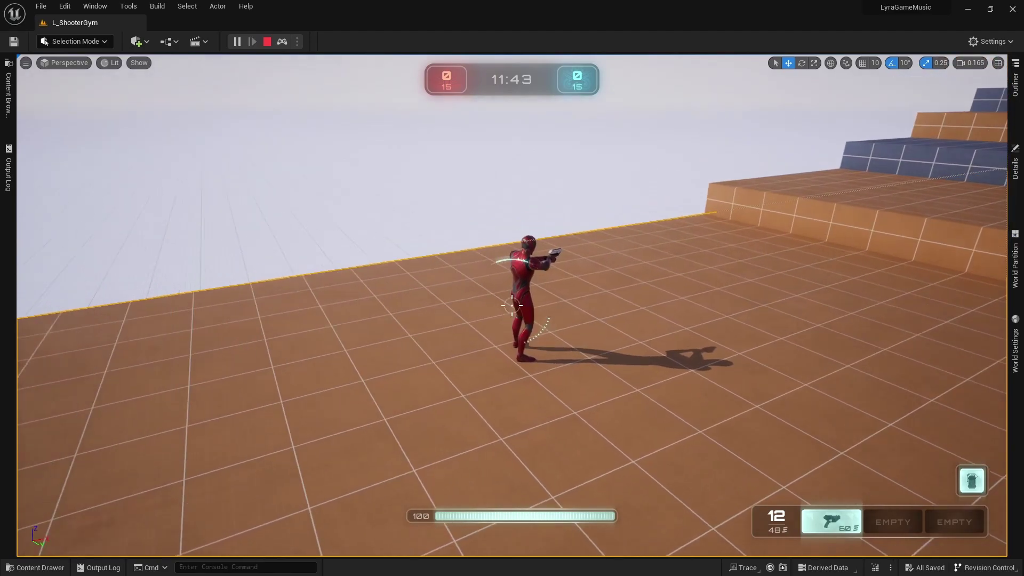
{"action": "right_click_drag", "start_coordinate": [597, 382], "coordinate": [596, 370]}
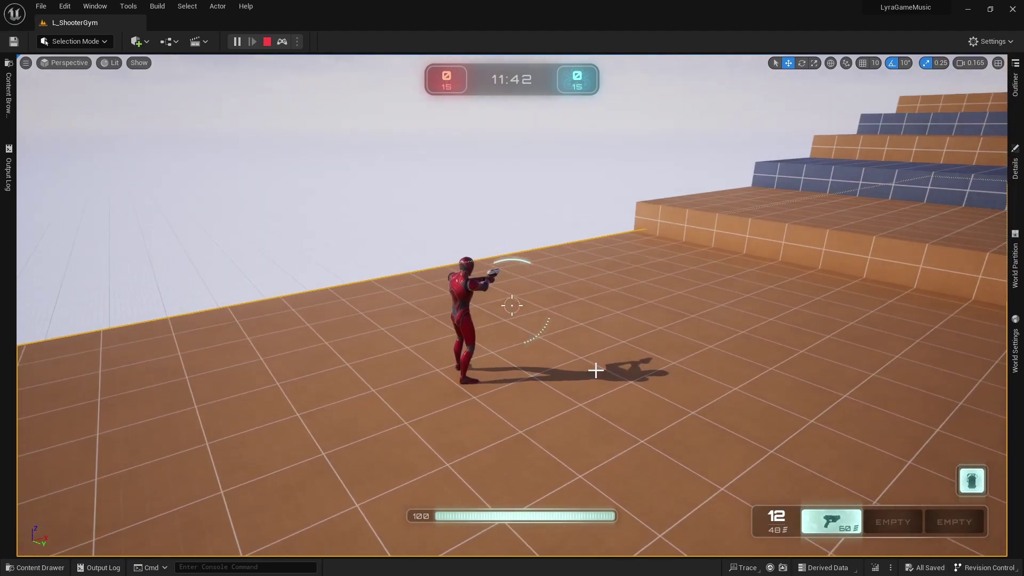
{"action": "key", "text": "F10"}
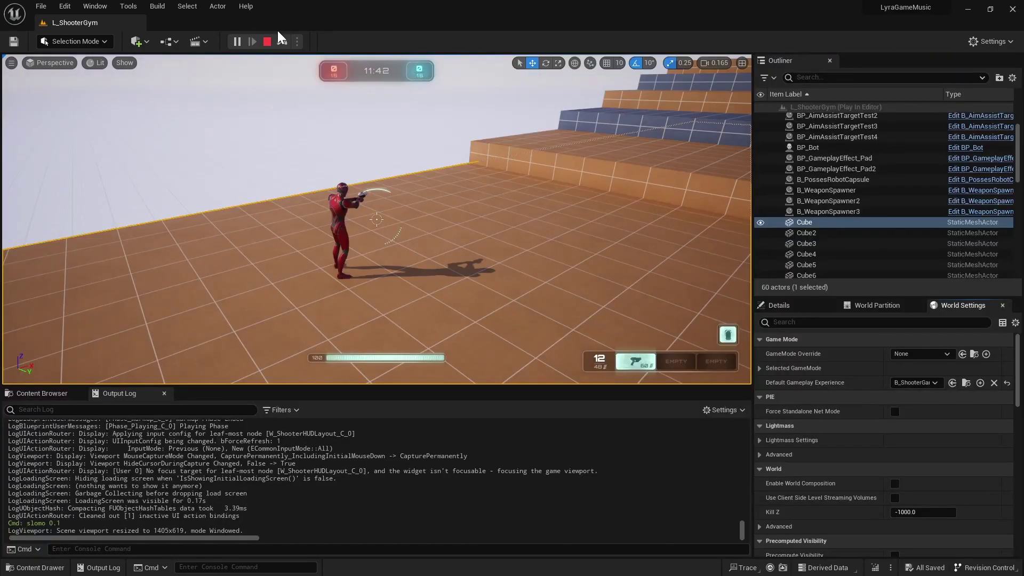
{"action": "left_click", "coordinate": [266, 42]}
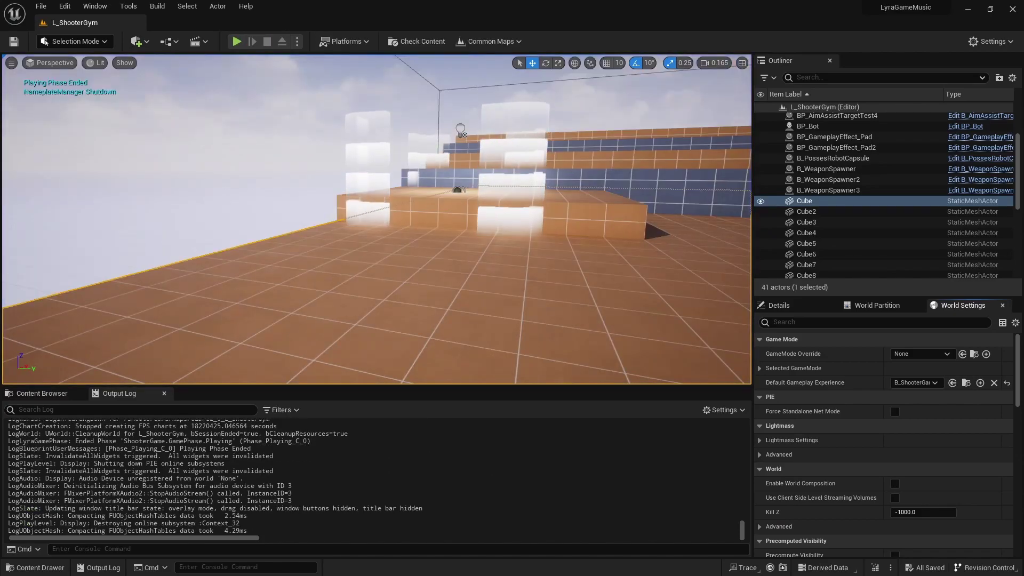
Undo the key deletion on the DisableLegIK curve of AM_MM_Dash_Forward and save the montage.
{"action": "key", "text": "alt+Tab"}
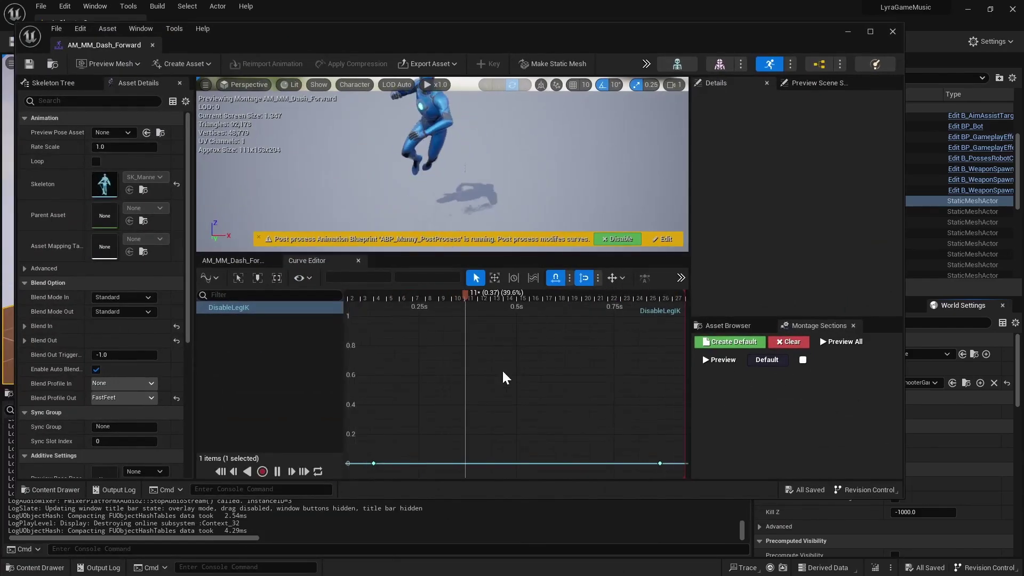
{"action": "left_click", "coordinate": [277, 471]}
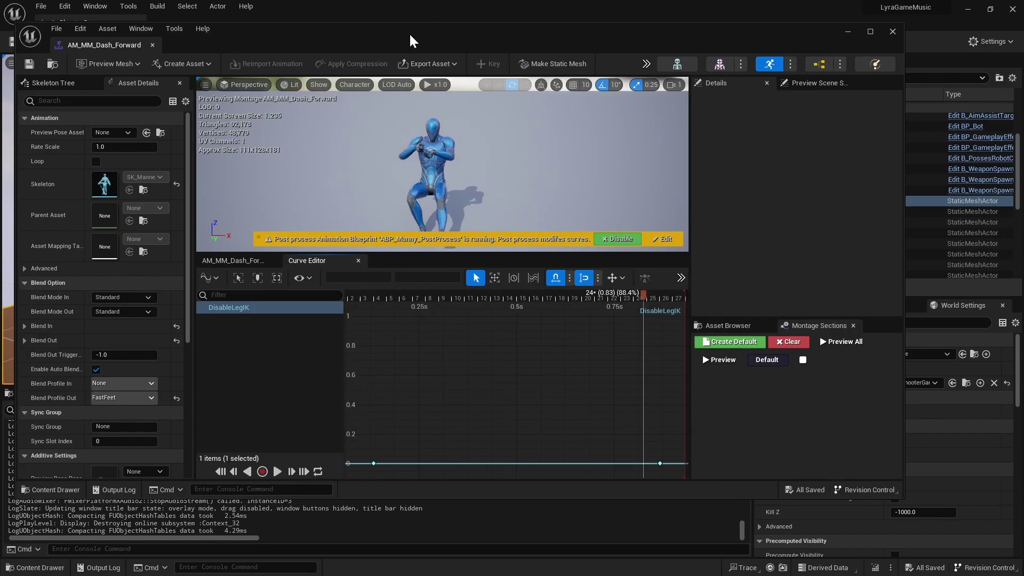
{"action": "key", "text": "ctrl+z"}
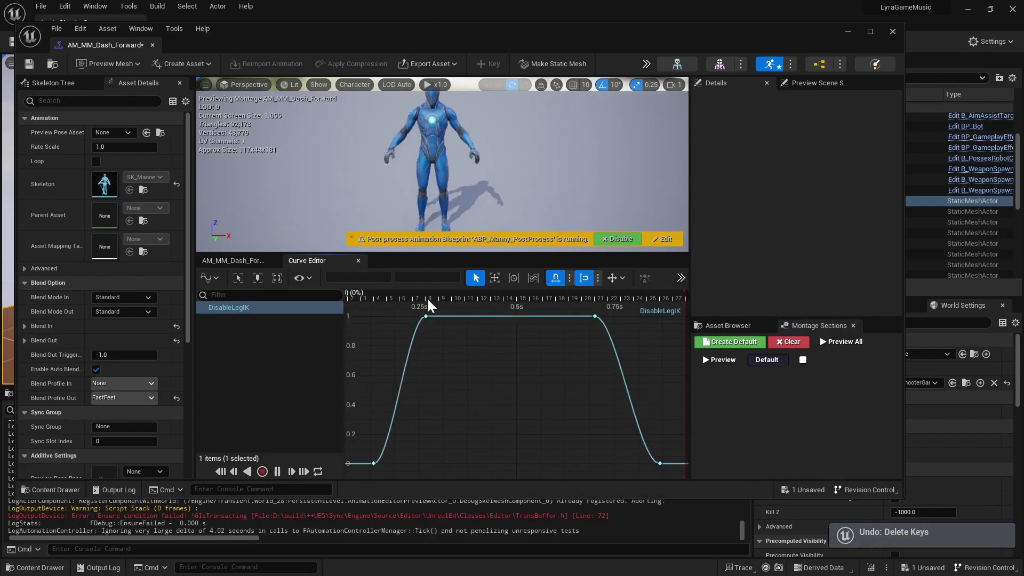
{"action": "left_click", "coordinate": [28, 65]}
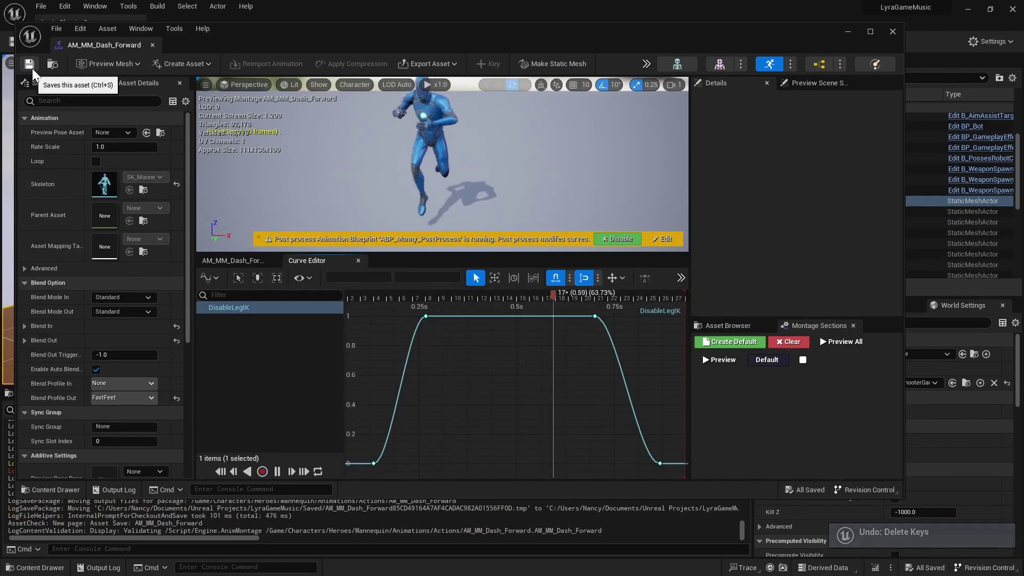
Put the montage window away, expand the level viewport, and start a new play session in L_ShooterGym.
{"action": "left_click", "coordinate": [847, 32]}
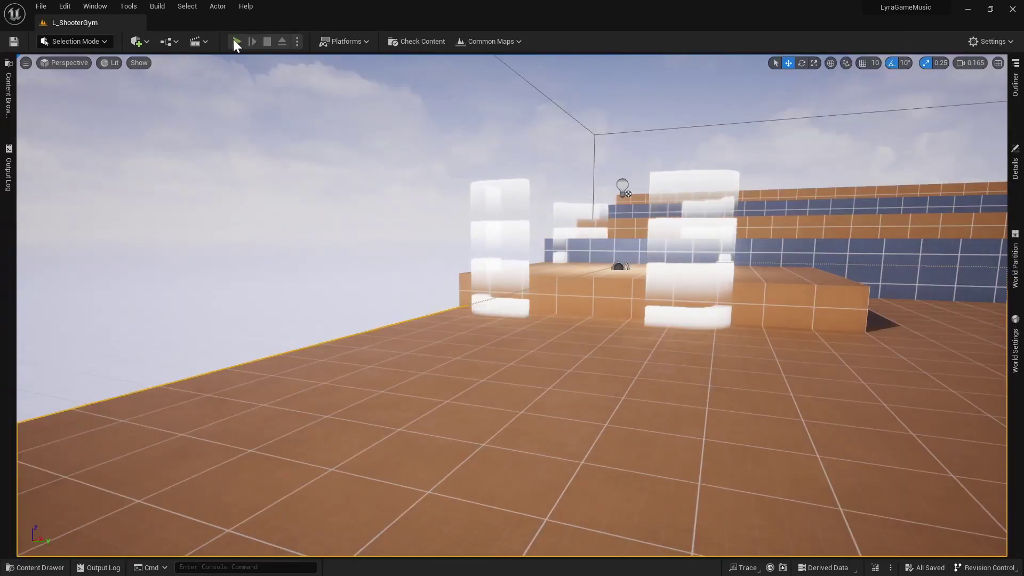
{"action": "left_click", "coordinate": [235, 41]}
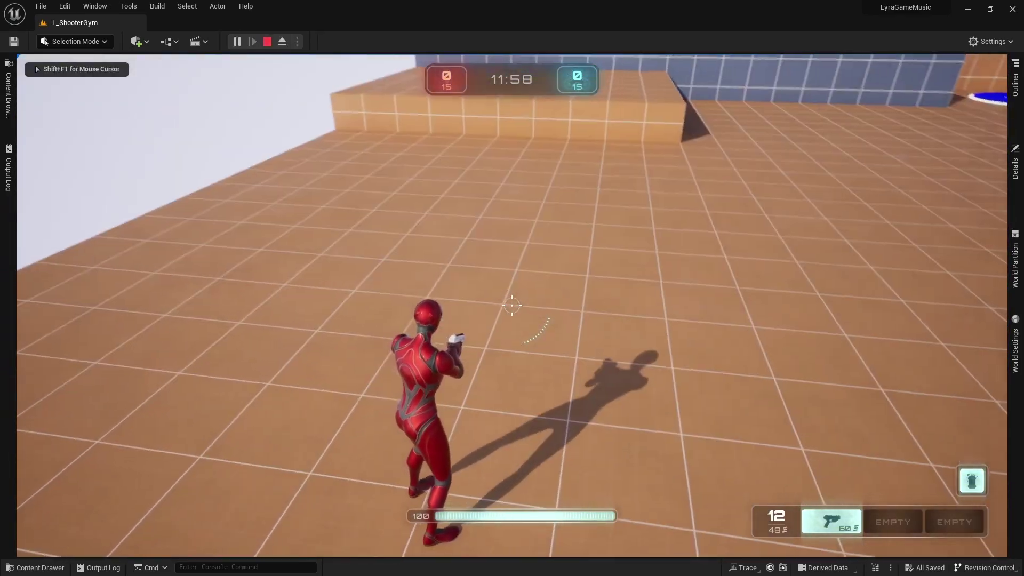
Rerun the previous console command for slow motion and dash the character forward.
{"action": "key", "text": "shift+F1"}
{"action": "key", "text": "grave"}
{"action": "key", "text": "Up"}
{"action": "key", "text": "Return"}
{"action": "left_click", "coordinate": [437, 272]}
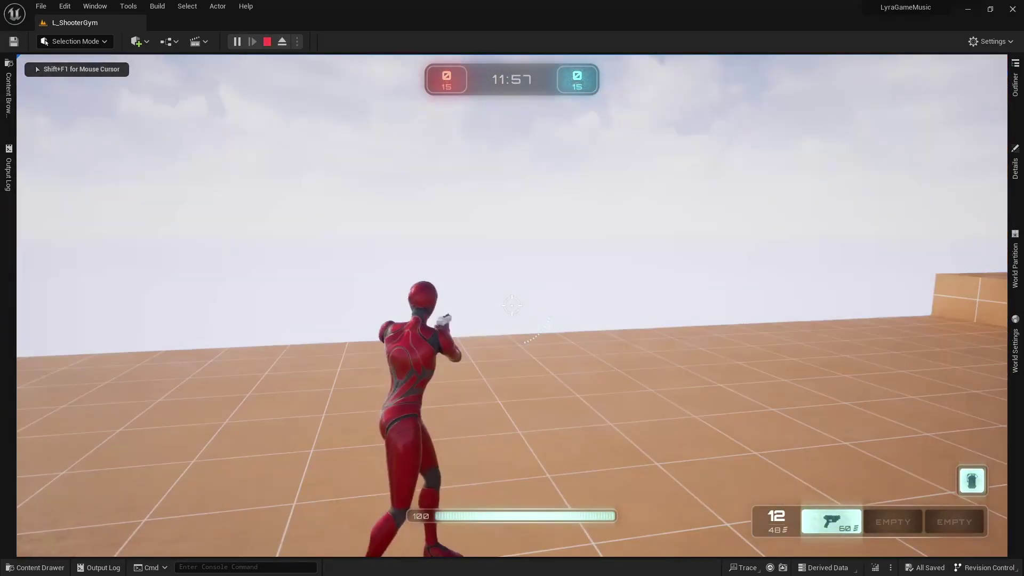
{"action": "key", "text": "shift"}
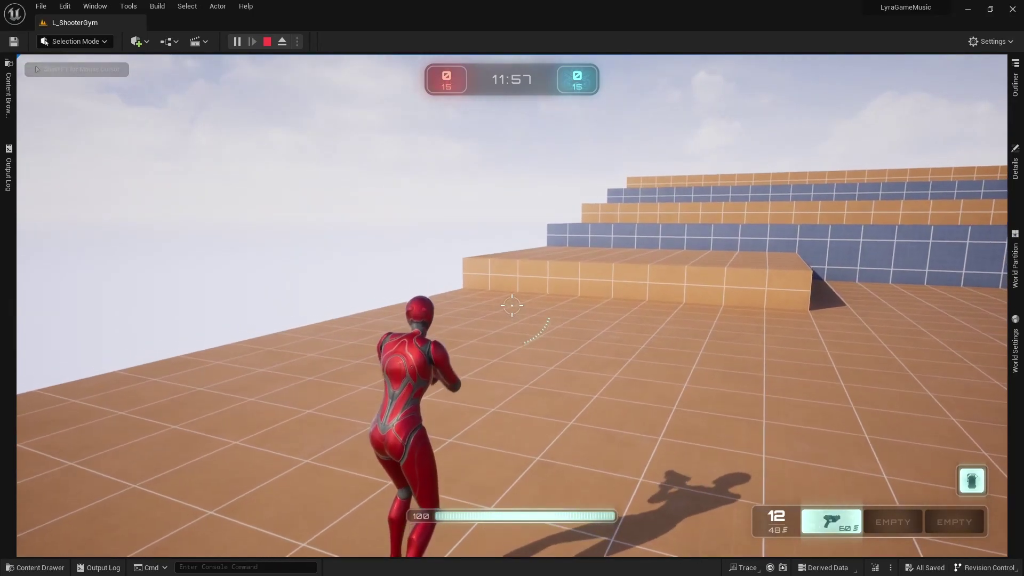
Eject from the player to examine the dash's leg movement with a free camera, and end the play session.
{"action": "key", "text": "F8"}
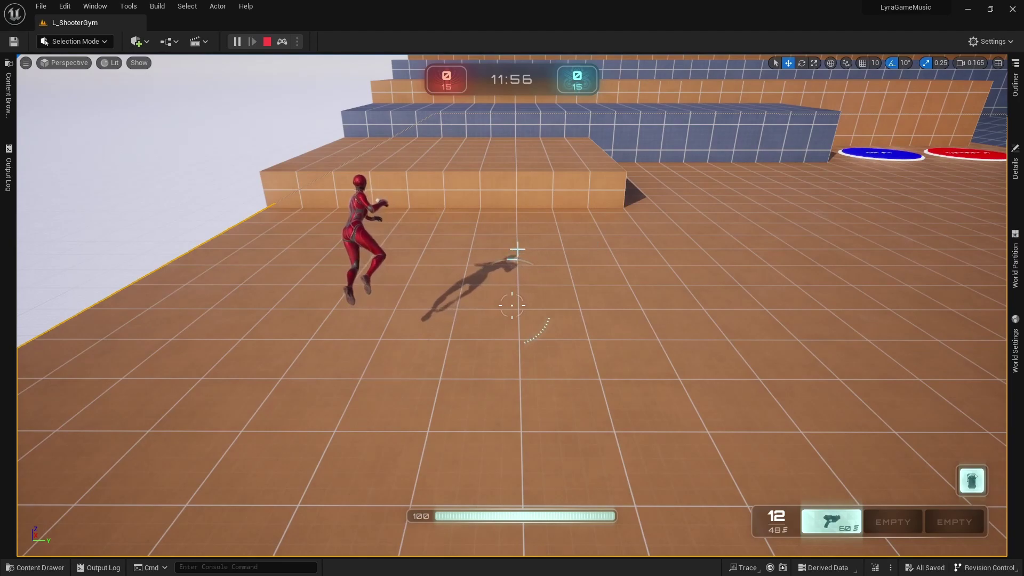
{"action": "right_click_drag", "start_coordinate": [455, 241], "coordinate": [403, 336]}
{"action": "key", "text": "w"}
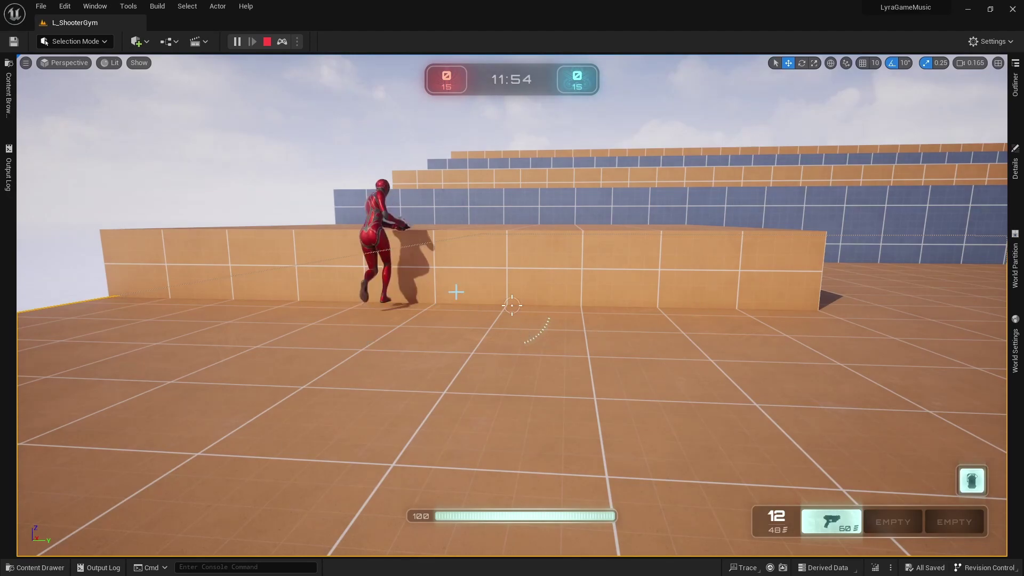
{"action": "left_click", "coordinate": [267, 42]}
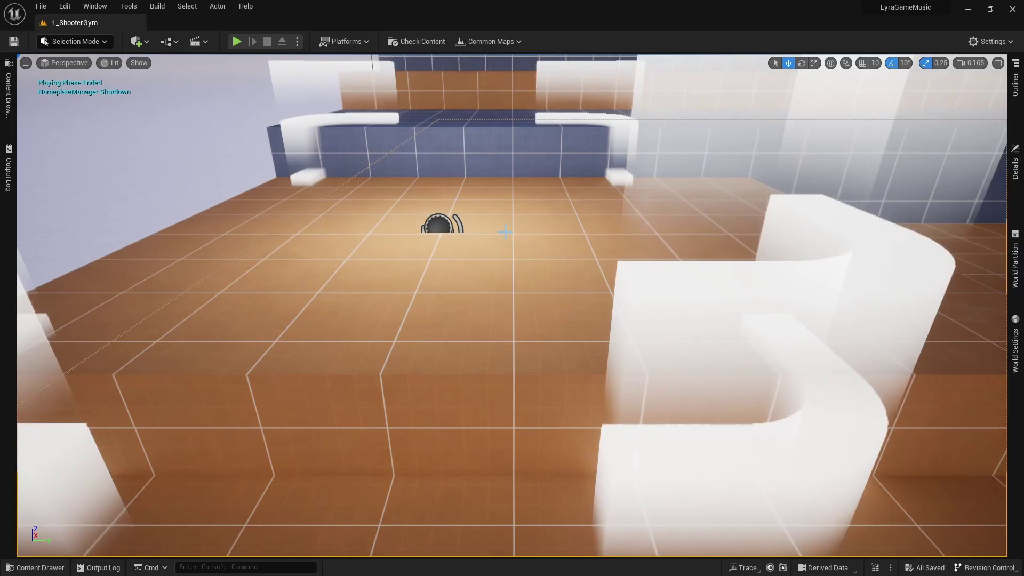
Restore the level editor's normal layout and show the AM_MM_Dash_Forward montage timeline in its window, moved clear of the main menu.
{"action": "right_click_drag", "start_coordinate": [426, 285], "coordinate": [214, 277]}
{"action": "key", "text": "F10"}
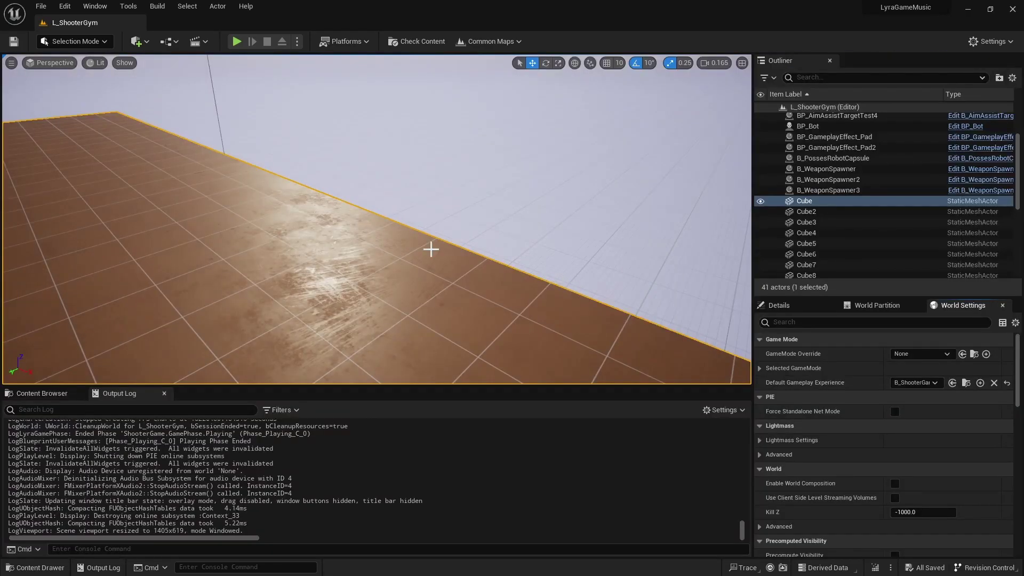
{"action": "right_click_drag", "start_coordinate": [401, 233], "coordinate": [368, 226]}
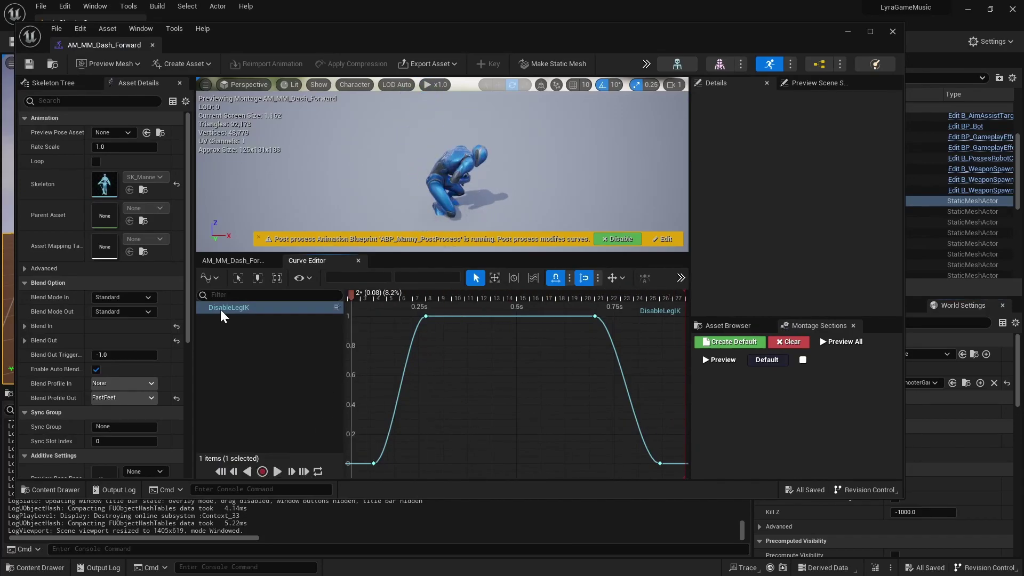
{"action": "left_click", "coordinate": [230, 261]}
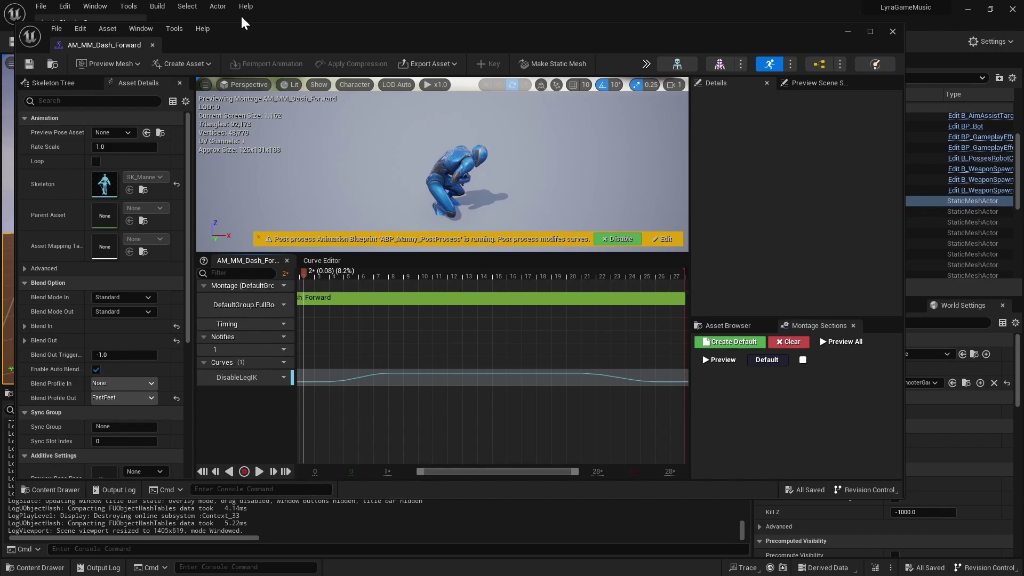
{"action": "left_click_drag", "start_coordinate": [235, 22], "coordinate": [237, 128]}
{"action": "left_click_drag", "start_coordinate": [297, 102], "coordinate": [316, 128]}
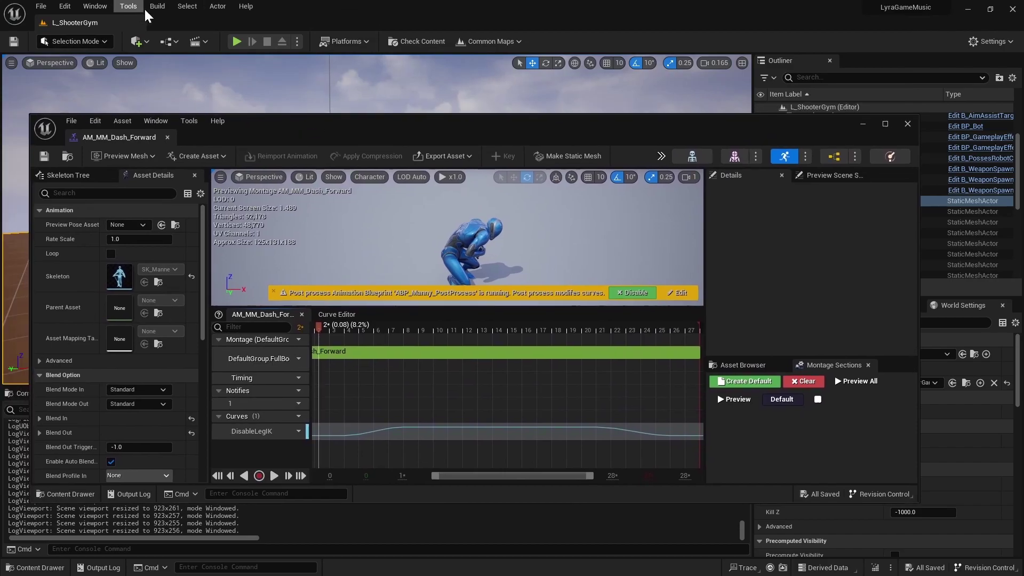
Open Find in Blueprints and search all blueprints for DisableLegIK.
{"action": "left_click", "coordinate": [160, 7]}
{"action": "mouse_move", "coordinate": [131, 7]}
{"action": "mouse_move", "coordinate": [170, 92]}
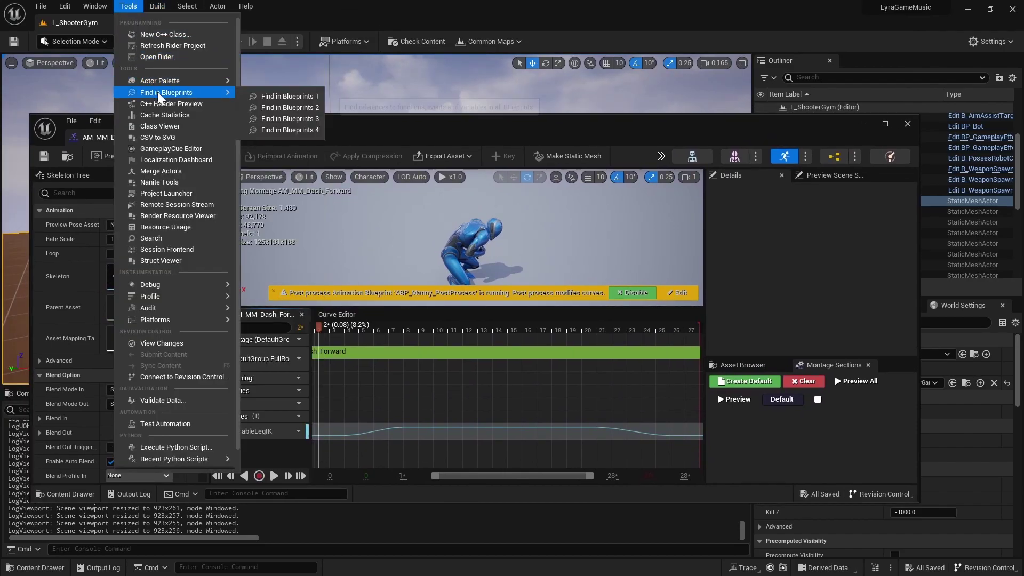
{"action": "left_click", "coordinate": [286, 98]}
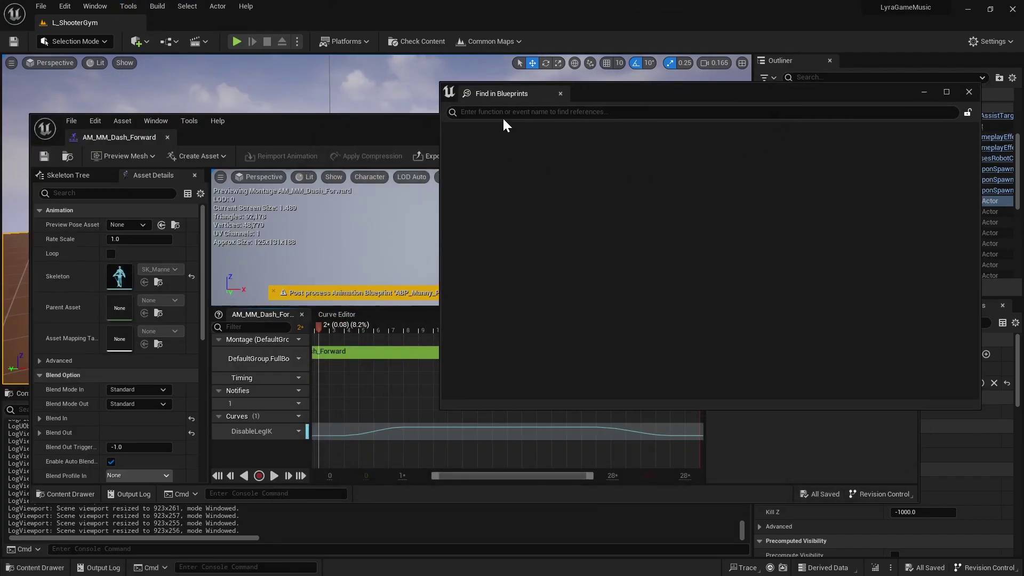
{"action": "type", "text": "DisableLegIK"}
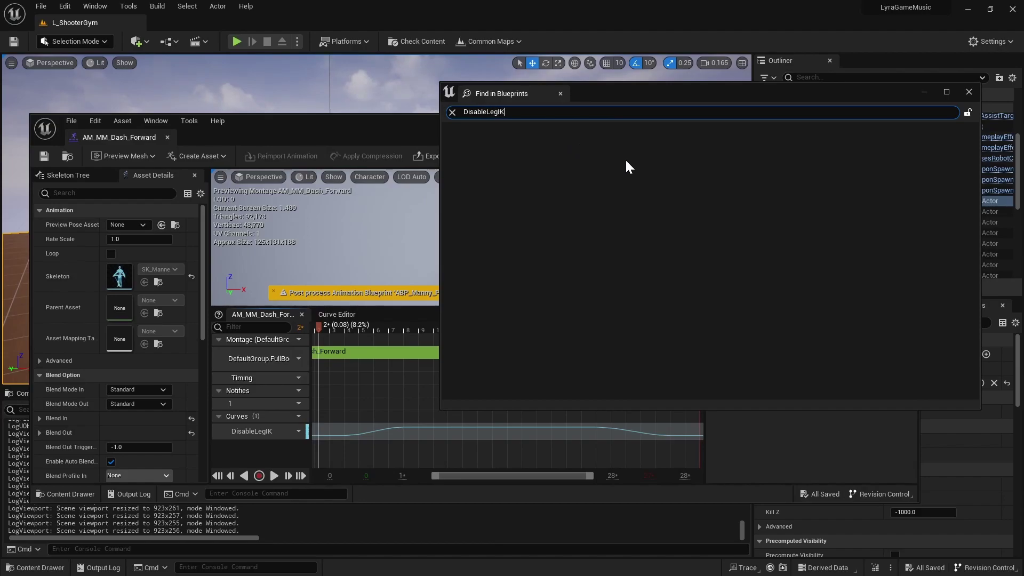
{"action": "key", "text": "Return"}
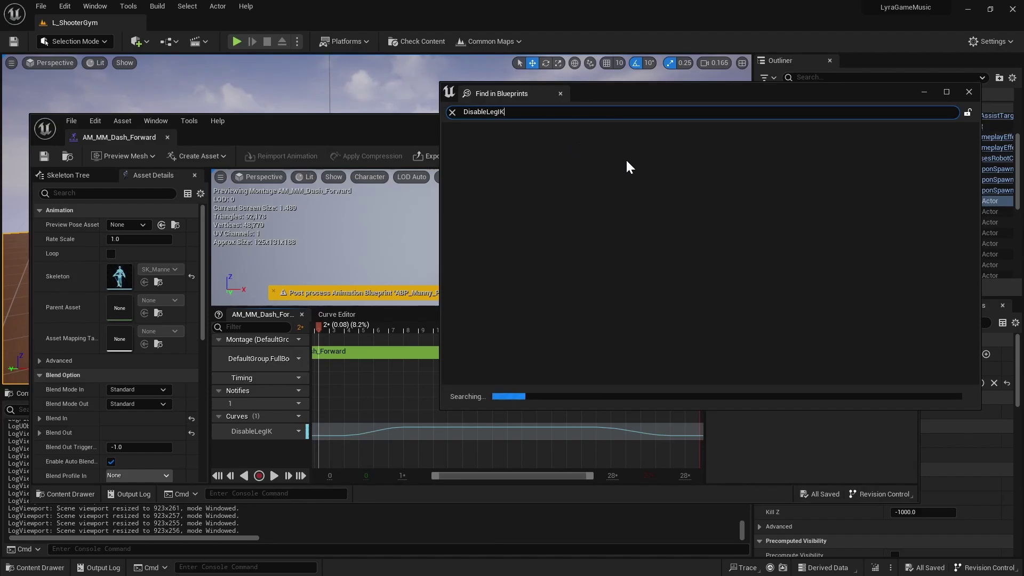
Open the ShouldEnableControlRig function of ABP_Mannequin_Base from the search results.
{"action": "left_click_drag", "start_coordinate": [611, 91], "coordinate": [426, 178]}
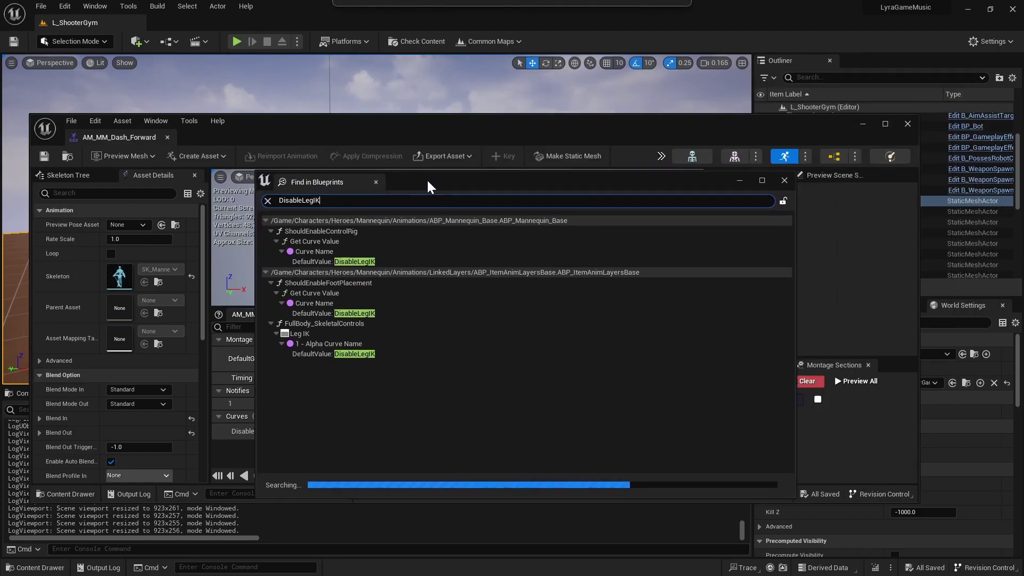
{"action": "left_click", "coordinate": [310, 229]}
{"action": "double_click", "coordinate": [311, 229]}
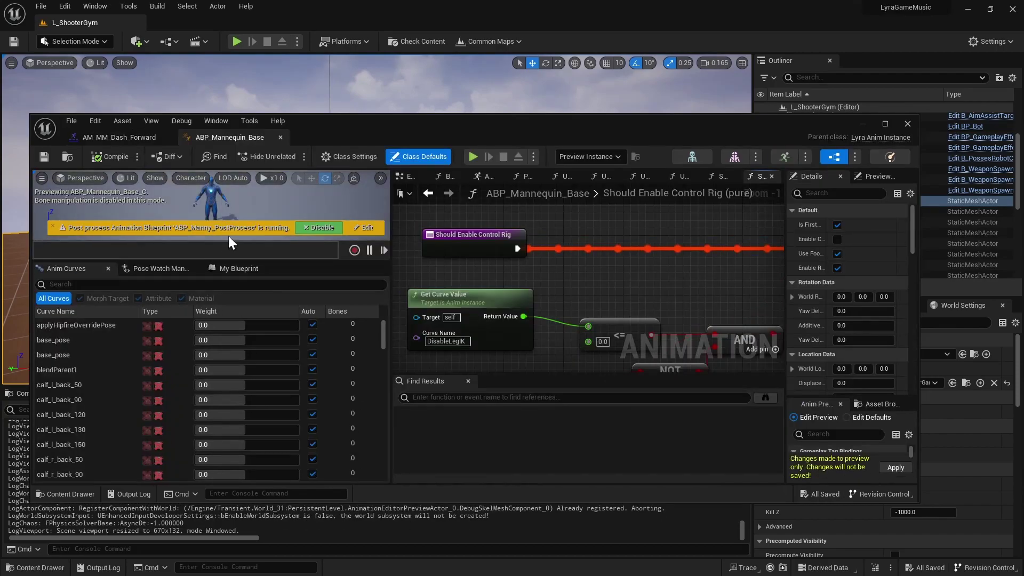
Open the ShouldEnableFootPlacement function and the Leg IK node of ABP_ItemAnimLayersBase from the search results.
{"action": "left_click_drag", "start_coordinate": [409, 133], "coordinate": [404, 59]}
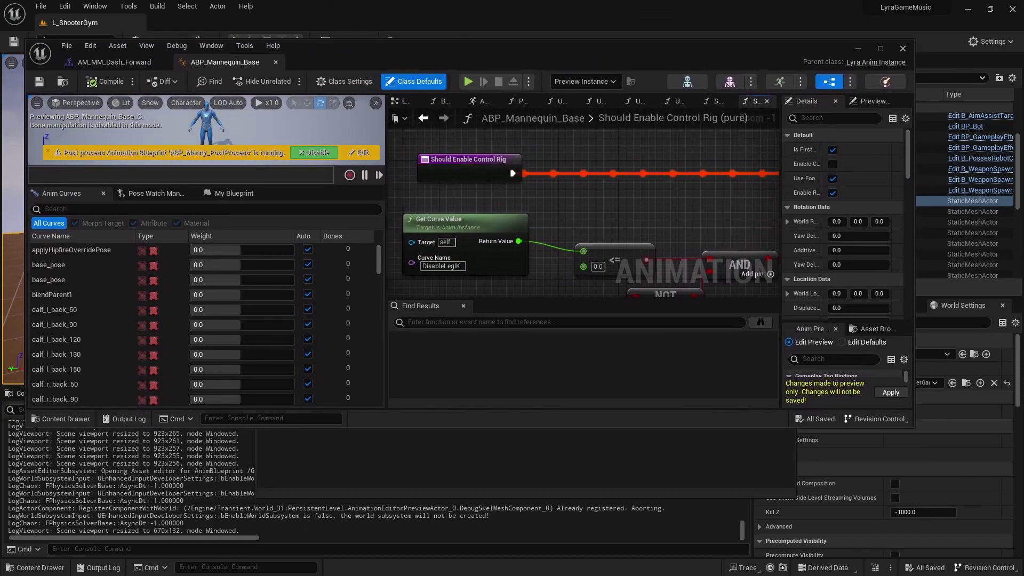
{"action": "key", "text": "alt+Tab"}
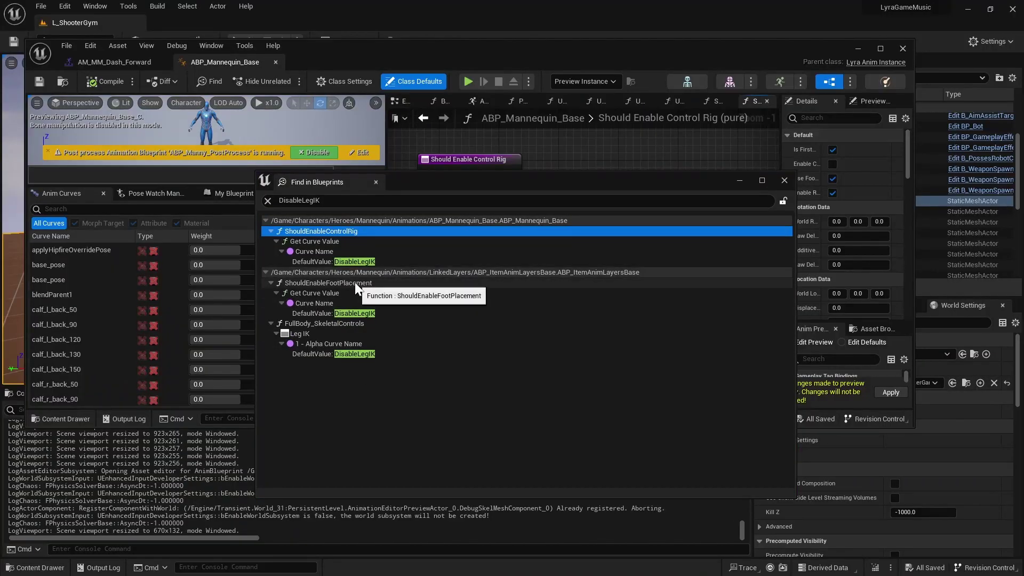
{"action": "left_click_drag", "start_coordinate": [411, 181], "coordinate": [388, 264]}
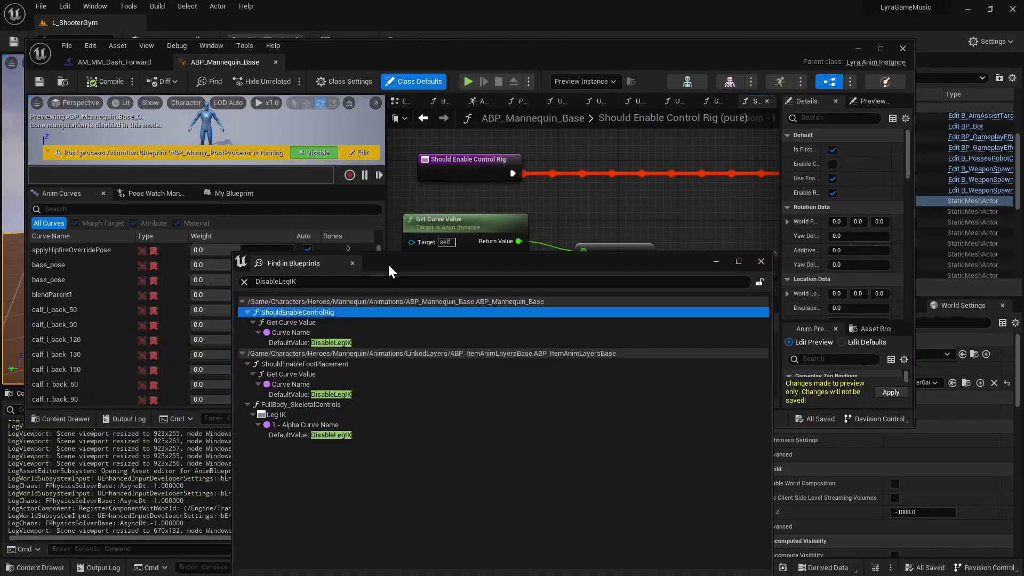
{"action": "double_click", "coordinate": [323, 364]}
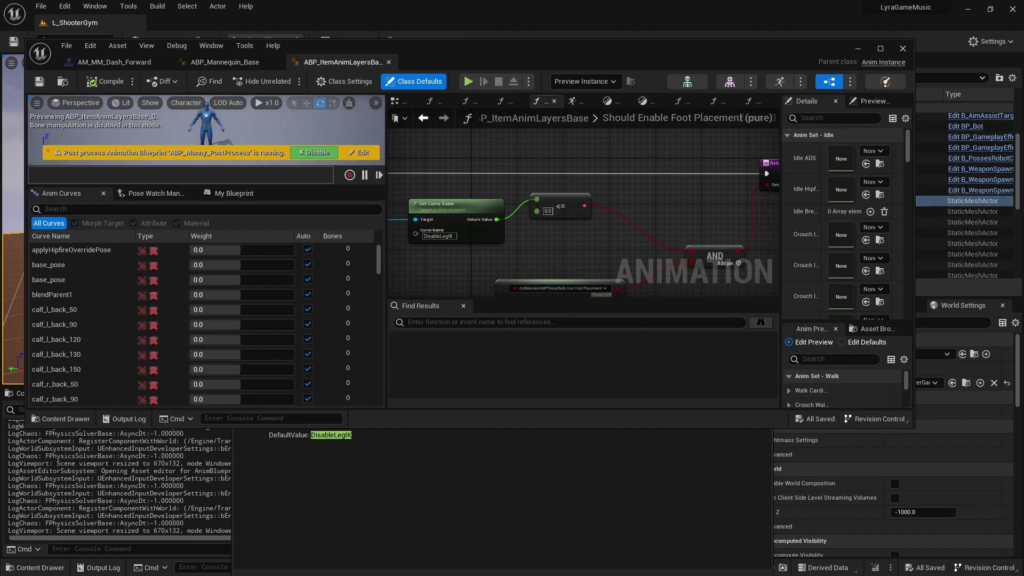
{"action": "left_click", "coordinate": [292, 530]}
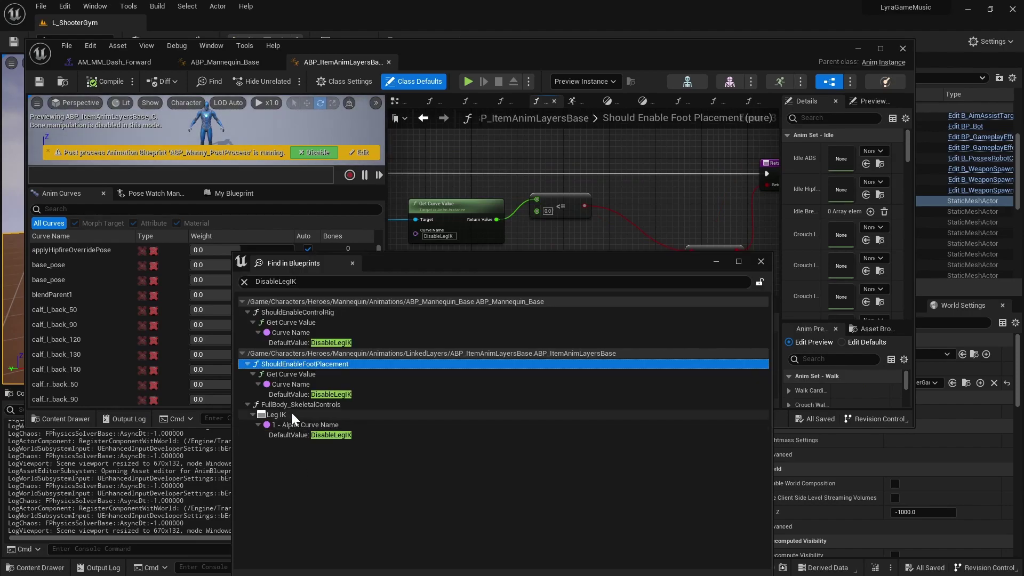
{"action": "double_click", "coordinate": [290, 411]}
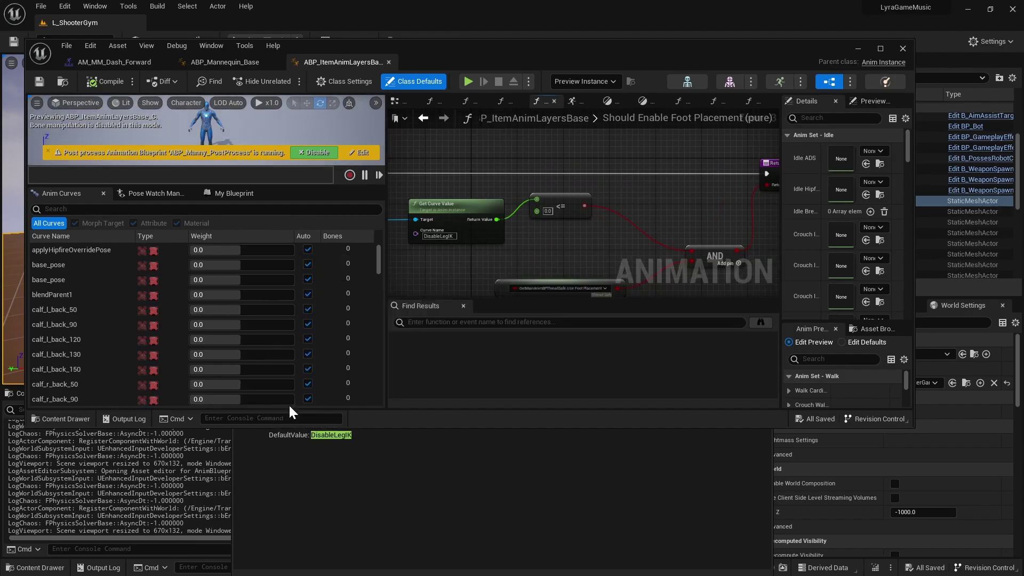
Return to ABP_Mannequin_Base and enlarge the graph area to examine how Should Enable Control Rig uses the DisableLegIK curve value.
{"action": "left_click", "coordinate": [225, 62]}
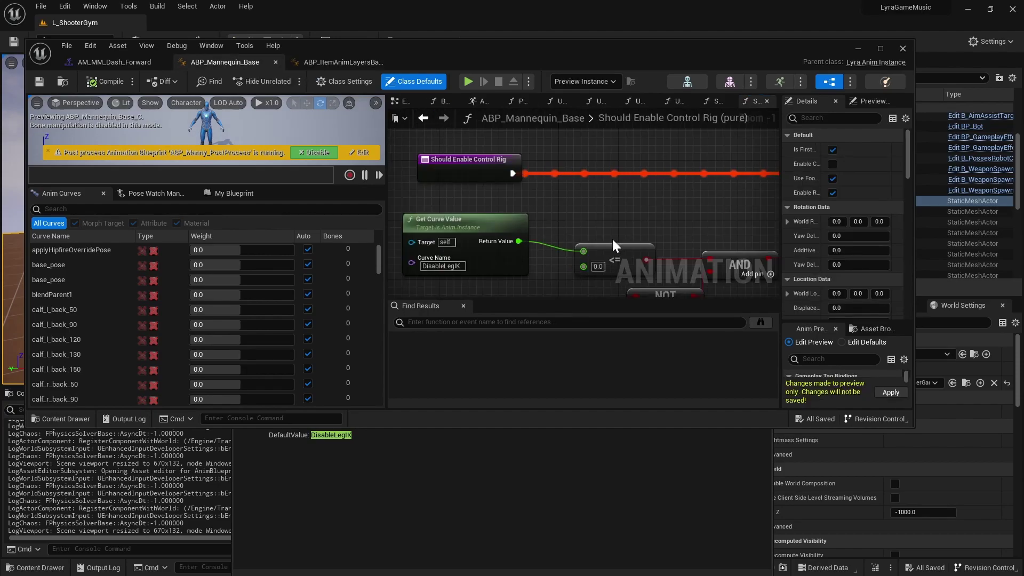
{"action": "left_click_drag", "start_coordinate": [386, 141], "coordinate": [281, 141]}
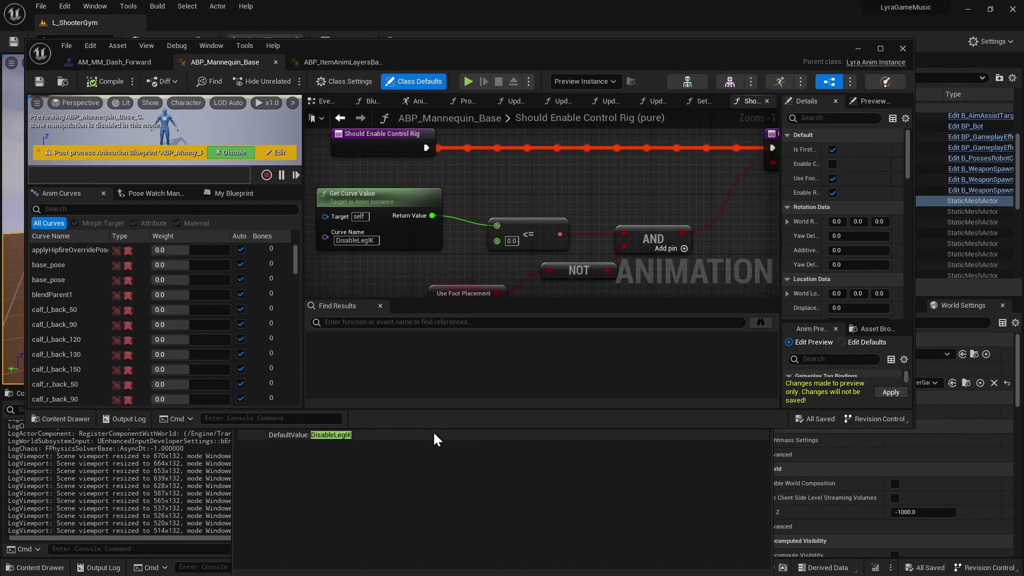
{"action": "left_click_drag", "start_coordinate": [429, 426], "coordinate": [446, 503]}
{"action": "right_click_drag", "start_coordinate": [494, 182], "coordinate": [482, 233]}
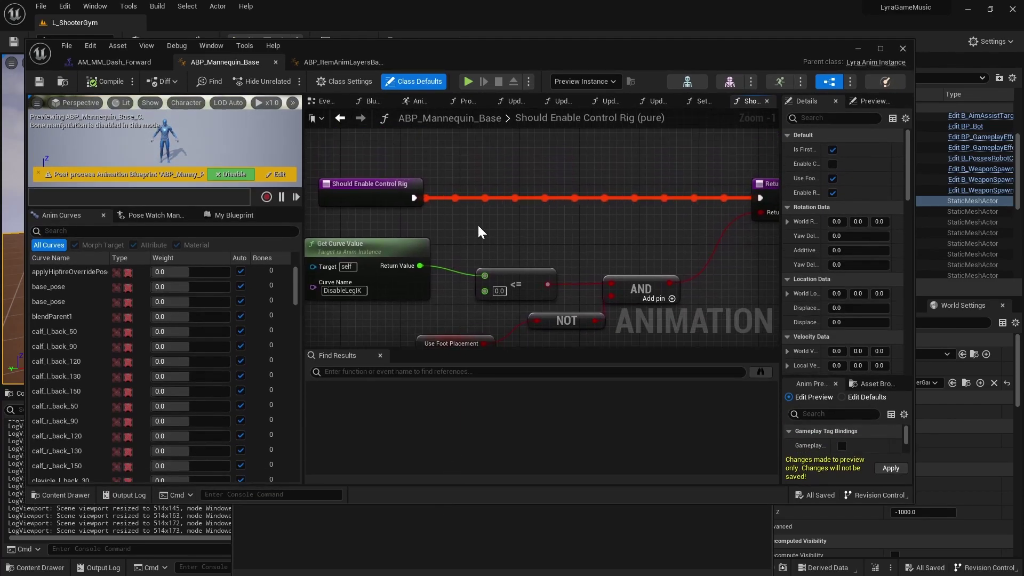
Return to ABP_ItemAnimLayersBase and widen the FullBody_SkeletalControls graph to examine the Foot Placement and Leg IK nodes.
{"action": "left_click", "coordinate": [341, 61]}
{"action": "right_click_drag", "start_coordinate": [507, 187], "coordinate": [468, 189]}
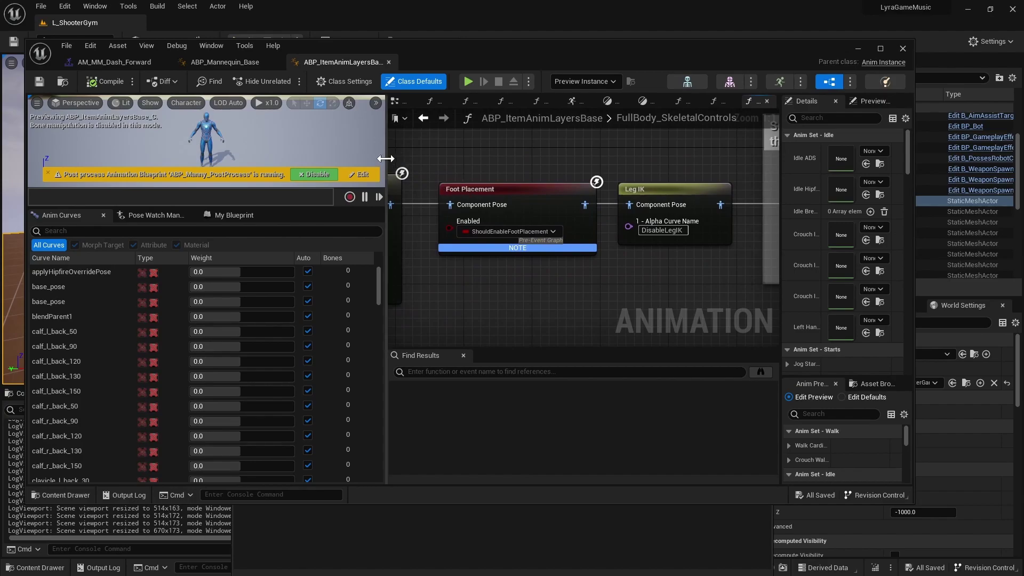
{"action": "left_click_drag", "start_coordinate": [385, 159], "coordinate": [270, 147]}
{"action": "right_click_drag", "start_coordinate": [428, 168], "coordinate": [477, 184]}
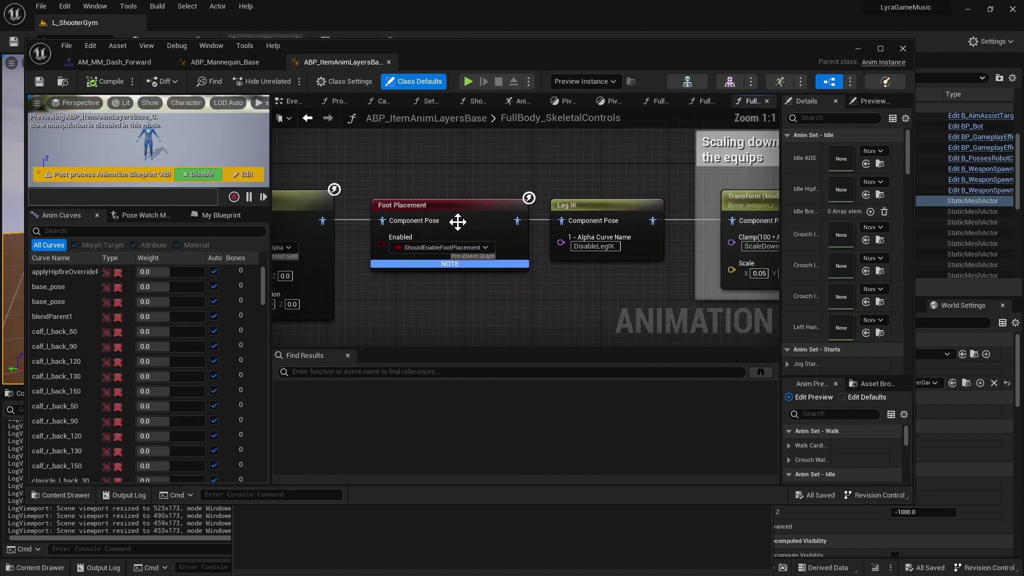
Inspect the ShouldEnableFootPlacement binding on the Foot Placement node's Enabled pin, leaving the binding as it is.
{"action": "left_click", "coordinate": [457, 222]}
{"action": "left_click", "coordinate": [456, 247]}
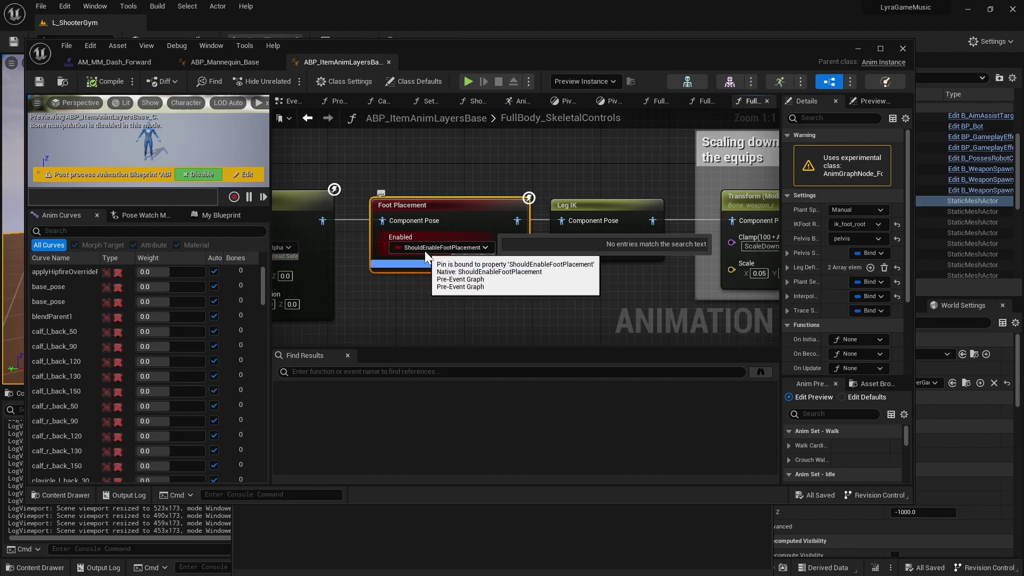
{"action": "left_click", "coordinate": [464, 173]}
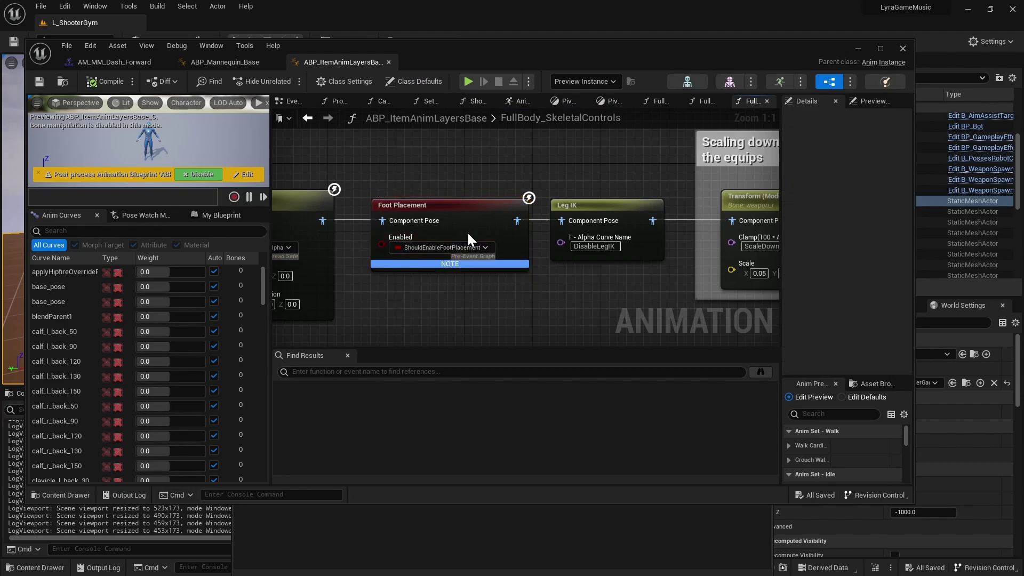
{"action": "left_click", "coordinate": [469, 249]}
{"action": "left_click", "coordinate": [483, 174]}
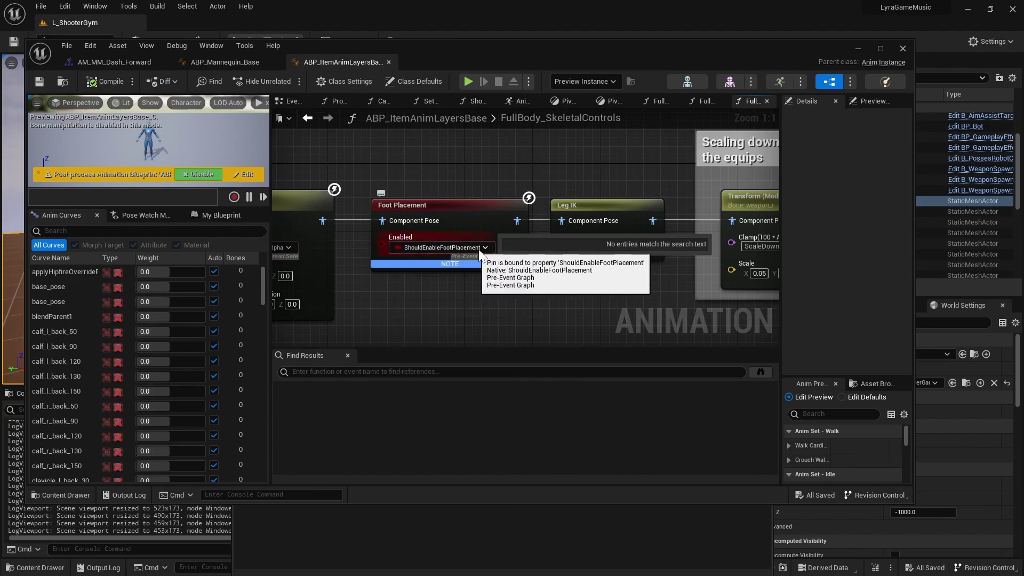
{"action": "left_click", "coordinate": [483, 247]}
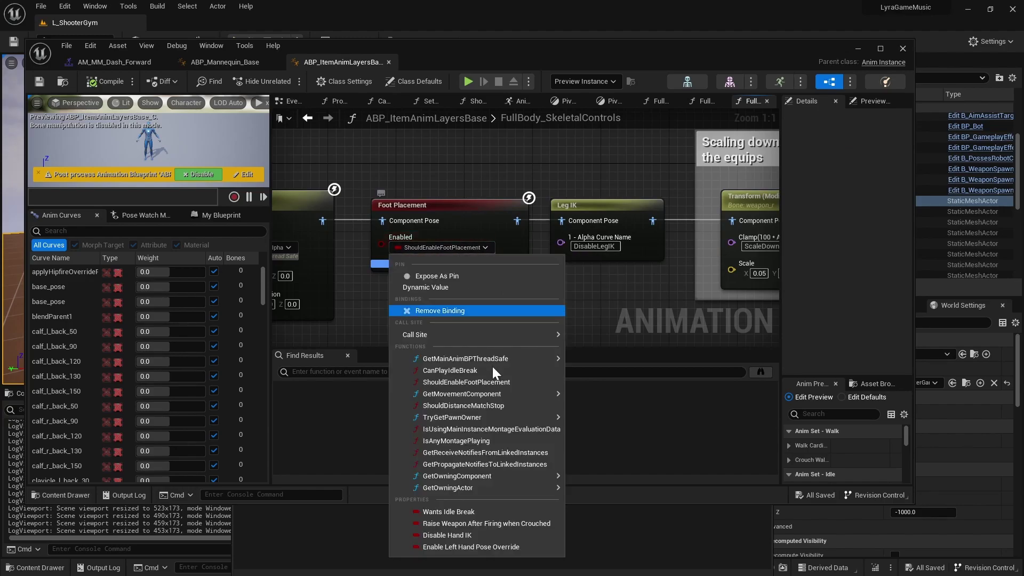
{"action": "left_click", "coordinate": [439, 185]}
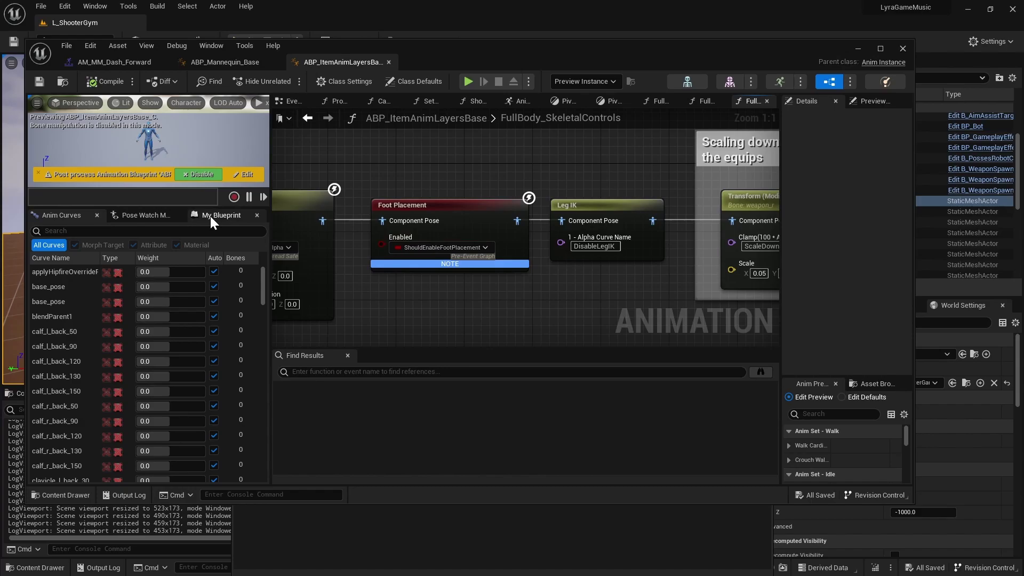
Close the Anim Curves list, filter the blueprint's members for "shouldEna" and open the ShouldEnableFootPlacement function to view its graph.
{"action": "left_click", "coordinate": [96, 216]}
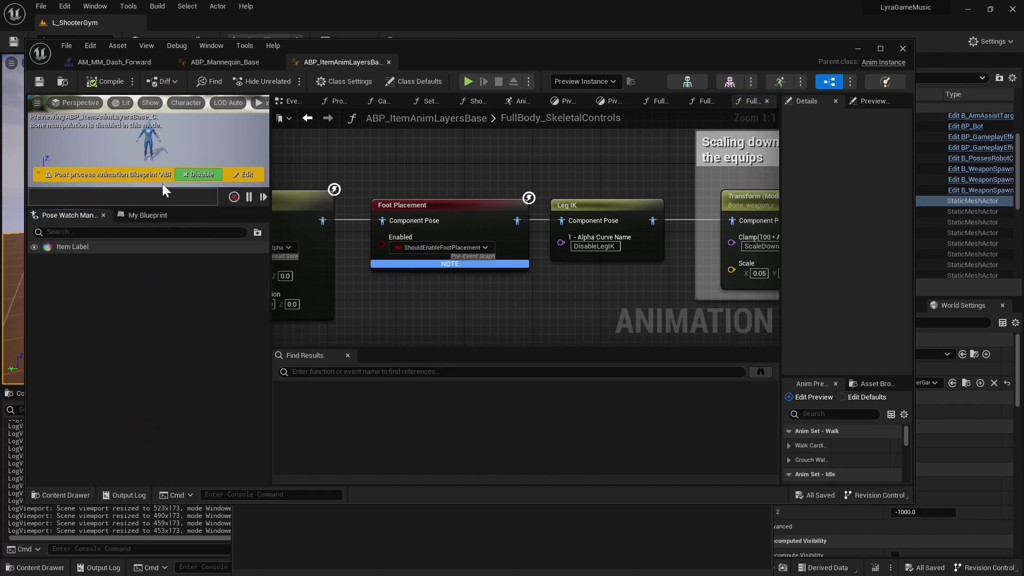
{"action": "left_click", "coordinate": [147, 215]}
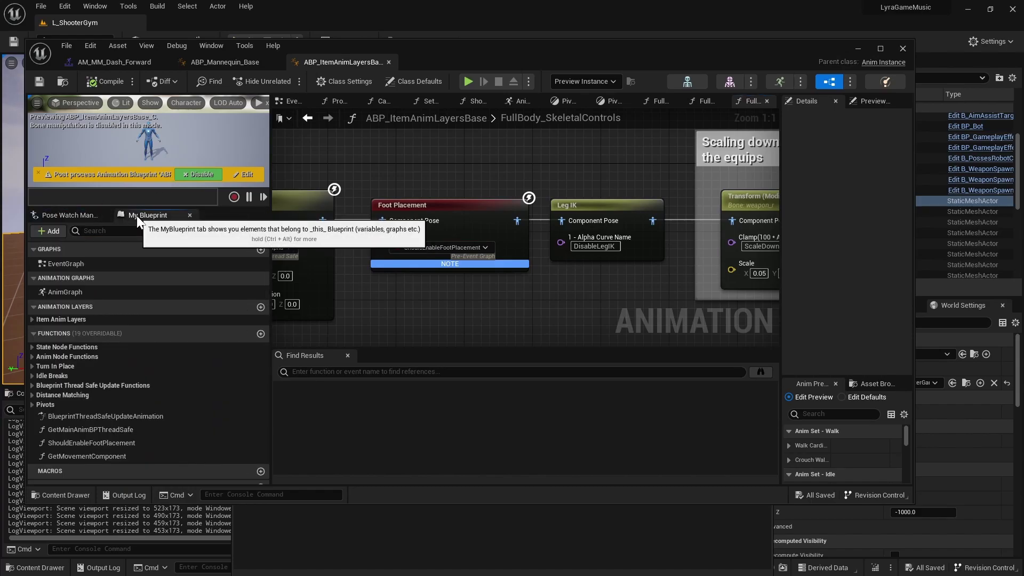
{"action": "left_click", "coordinate": [31, 356]}
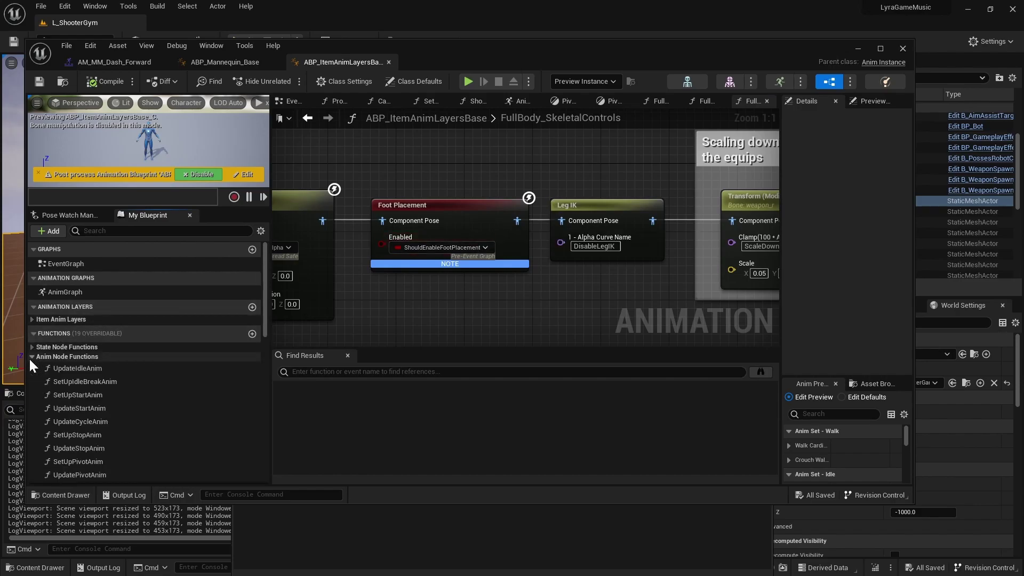
{"action": "left_click", "coordinate": [79, 232]}
{"action": "type", "text": "sh"}
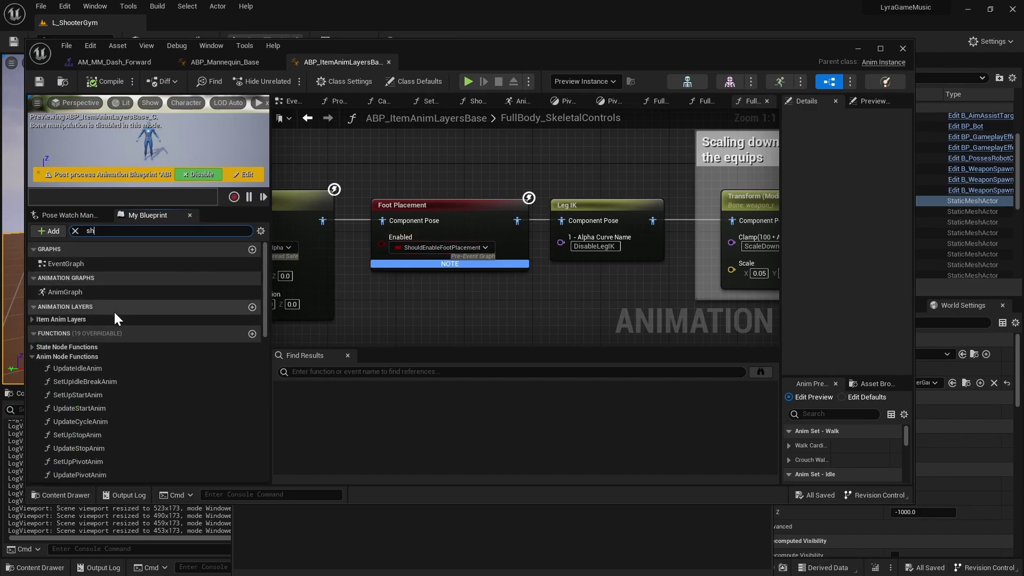
{"action": "type", "text": "ouldEna"}
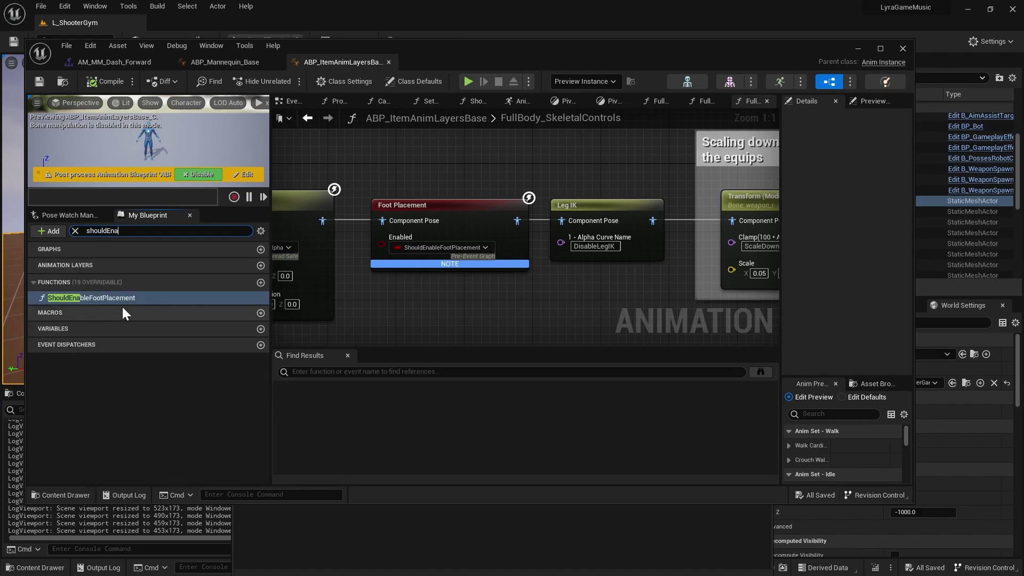
{"action": "double_click", "coordinate": [111, 299]}
{"action": "right_click_drag", "start_coordinate": [379, 258], "coordinate": [414, 259]}
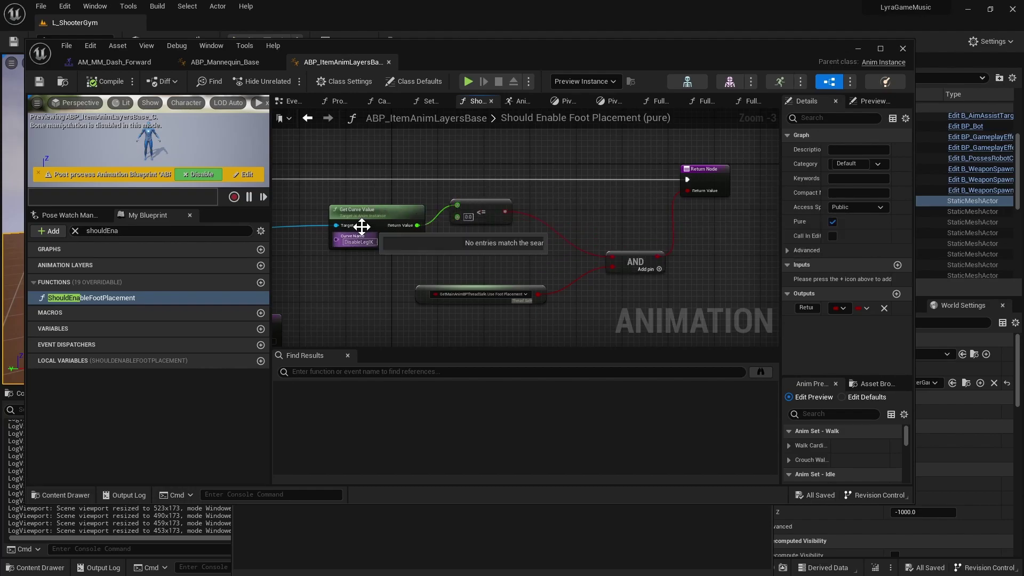
Return to AM_MM_Dash_Forward and open its DisableLegIK curve in the curve editor.
{"action": "left_click", "coordinate": [123, 62]}
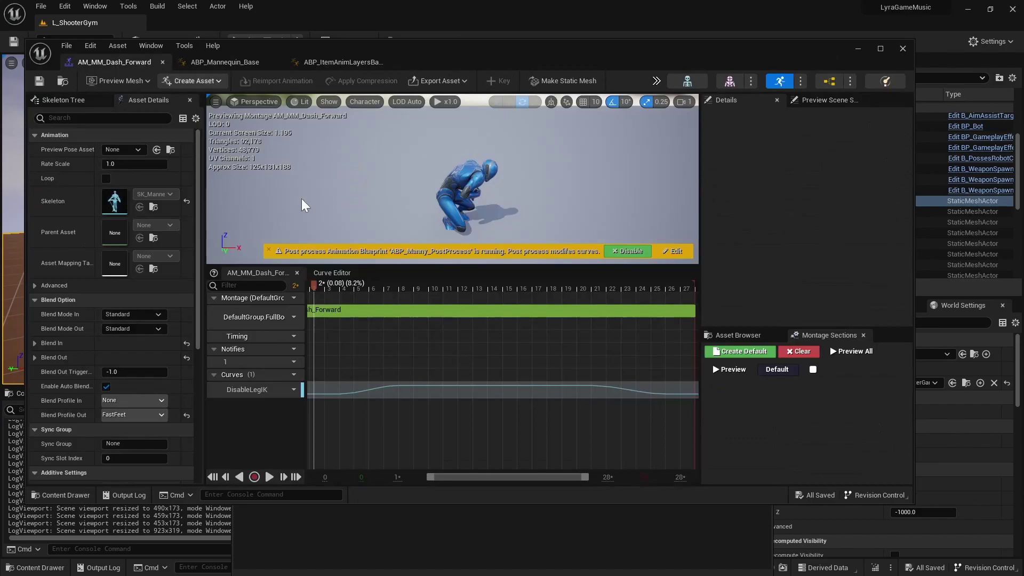
{"action": "left_click", "coordinate": [383, 393]}
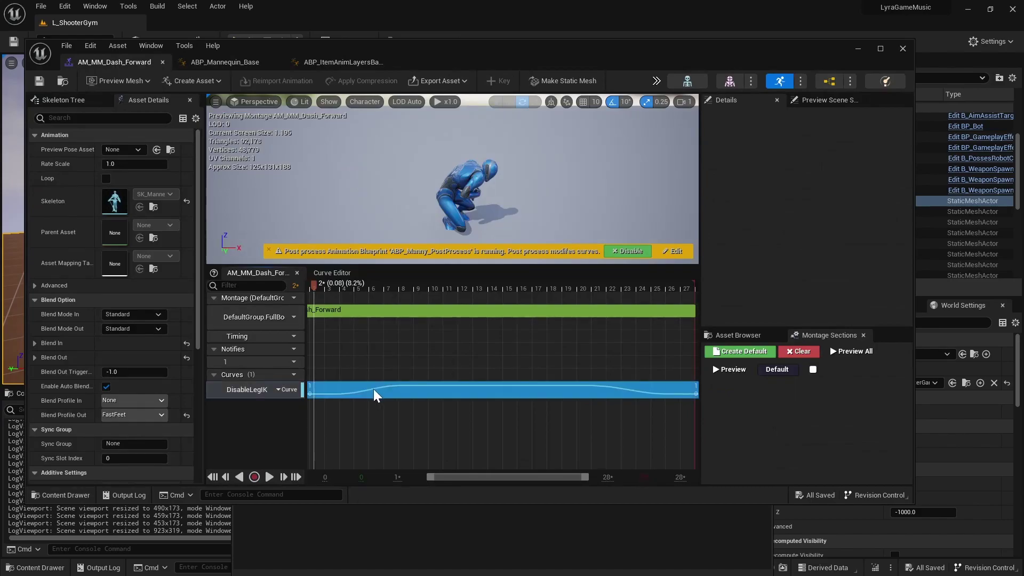
{"action": "left_click", "coordinate": [286, 390]}
{"action": "left_click", "coordinate": [302, 417]}
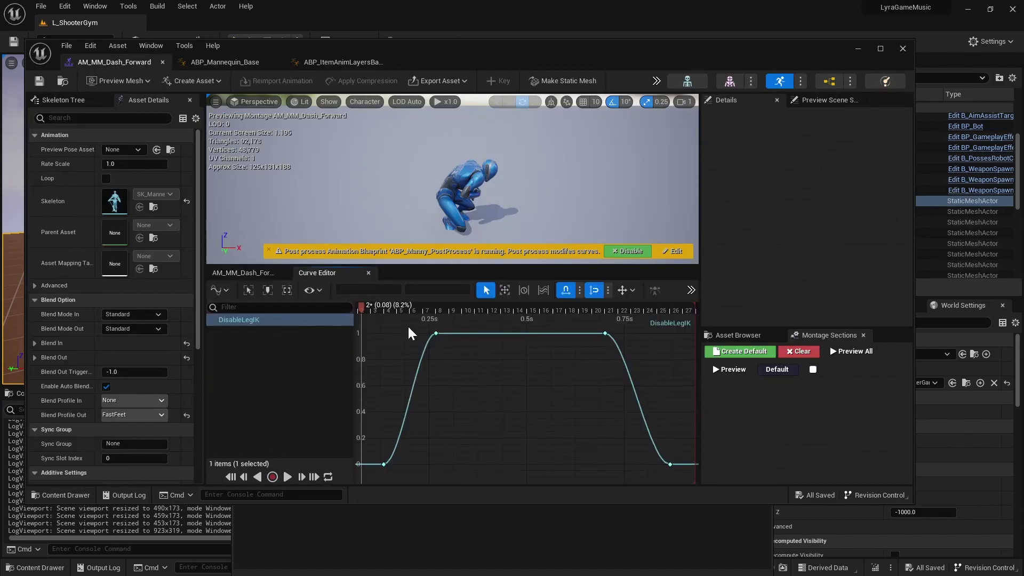
Select the two upper keys of the DisableLegIK curve and scrub the dash preview from its start to about frame 26.
{"action": "left_click_drag", "start_coordinate": [423, 333], "coordinate": [685, 359]}
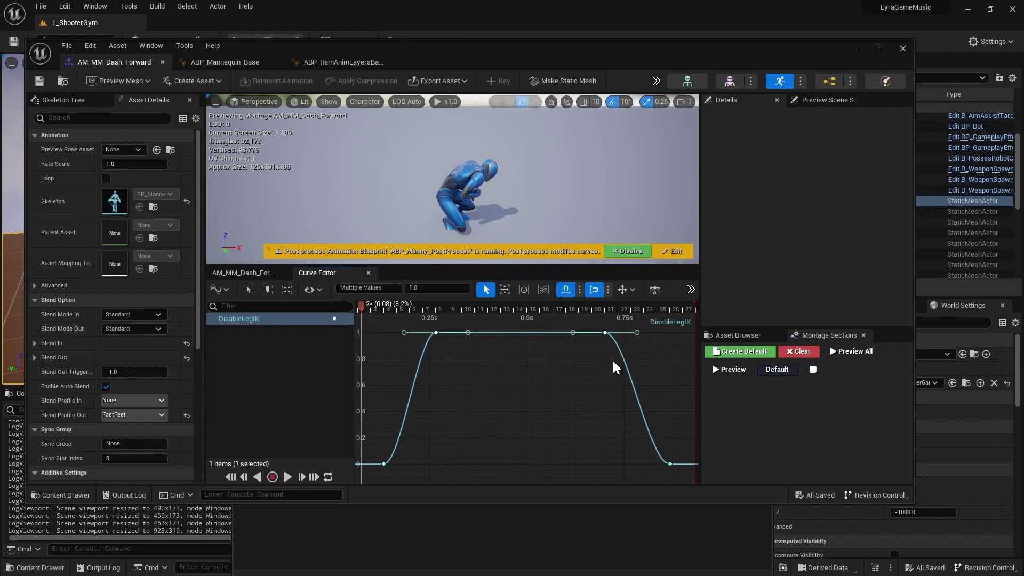
{"action": "mouse_move", "coordinate": [390, 462]}
{"action": "left_click_drag", "start_coordinate": [359, 301], "coordinate": [670, 313]}
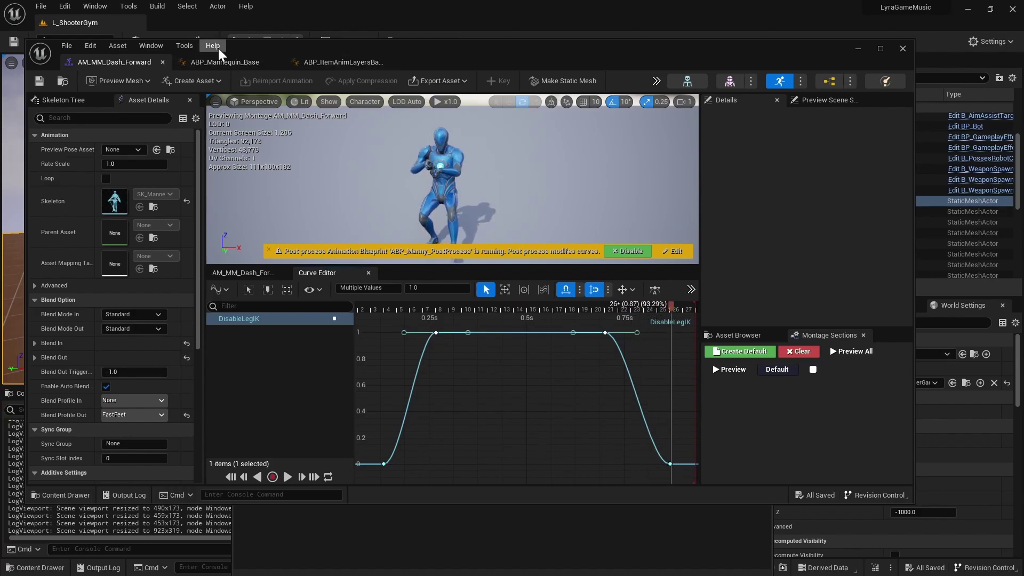
Return to ShouldEnableFootPlacement in ABP_ItemAnimLayersBase and examine the curve comparison, Use Foot Placement and AND nodes feeding the return value.
{"action": "left_click", "coordinate": [311, 65]}
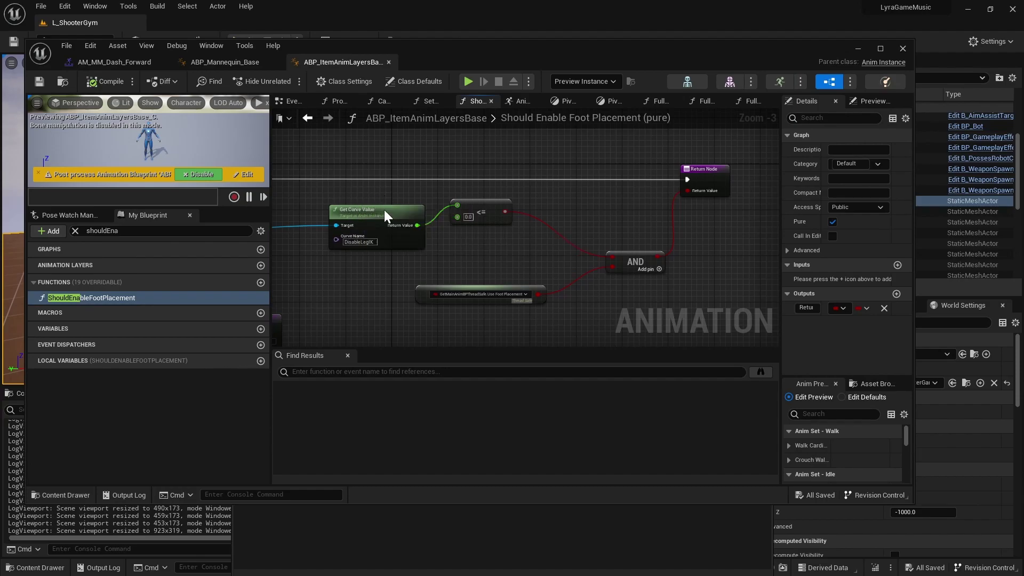
{"action": "left_click", "coordinate": [375, 239]}
{"action": "key", "text": "Escape"}
{"action": "left_click", "coordinate": [489, 291]}
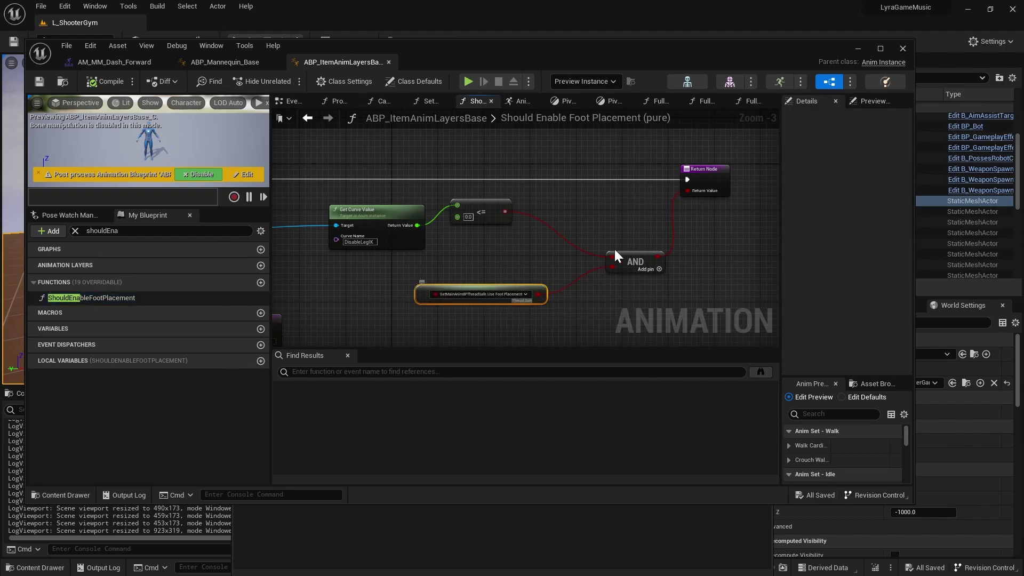
{"action": "right_click_drag", "start_coordinate": [618, 222], "coordinate": [597, 222]}
{"action": "left_click_drag", "start_coordinate": [382, 195], "coordinate": [628, 308]}
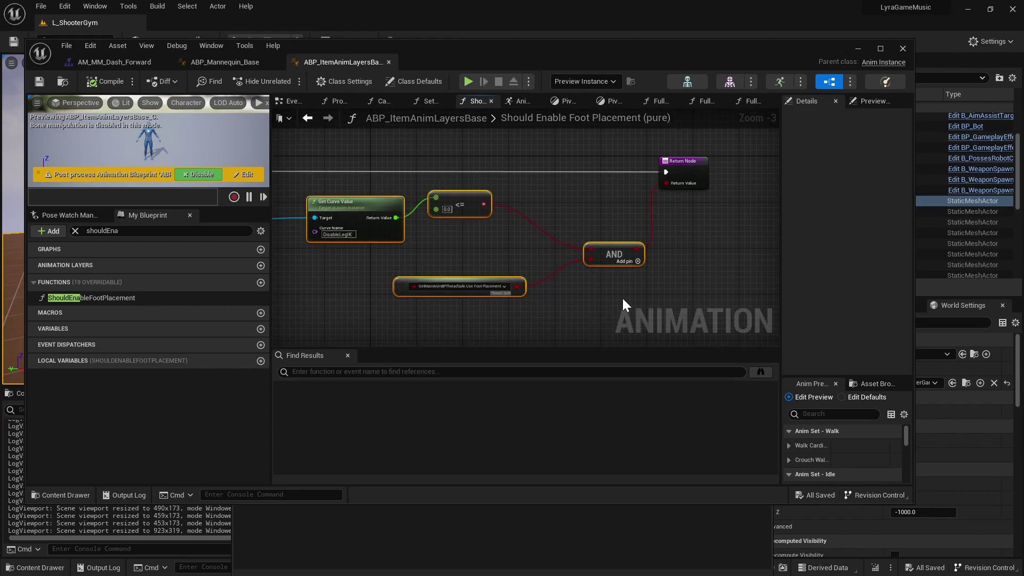
{"action": "left_click", "coordinate": [648, 293]}
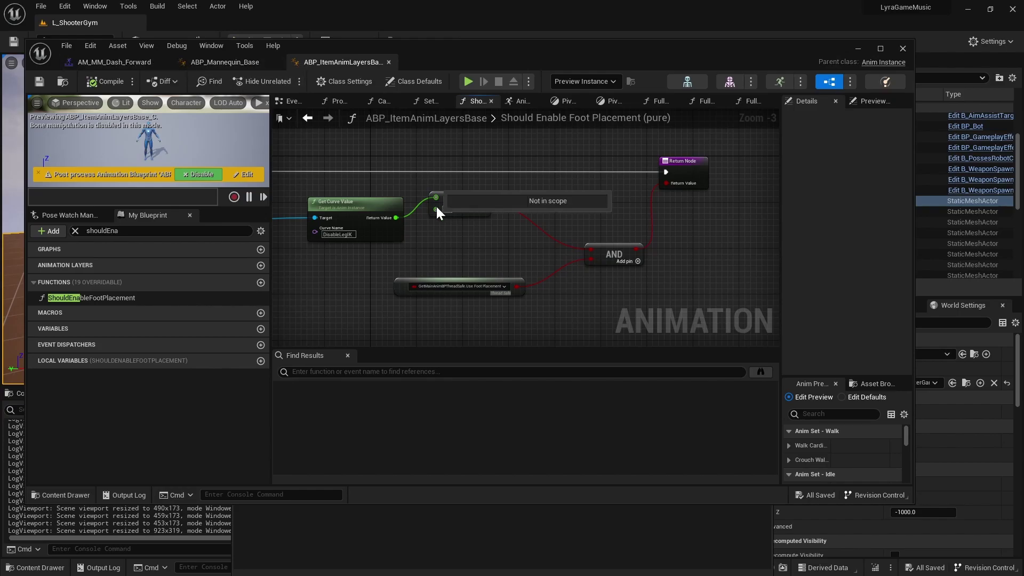
Inspect the Get Curve Value node that reads DisableLegIK up close.
{"action": "left_click", "coordinate": [344, 205]}
{"action": "scroll", "coordinate": [388, 272], "scroll_direction": "up", "scroll_amount": 2}
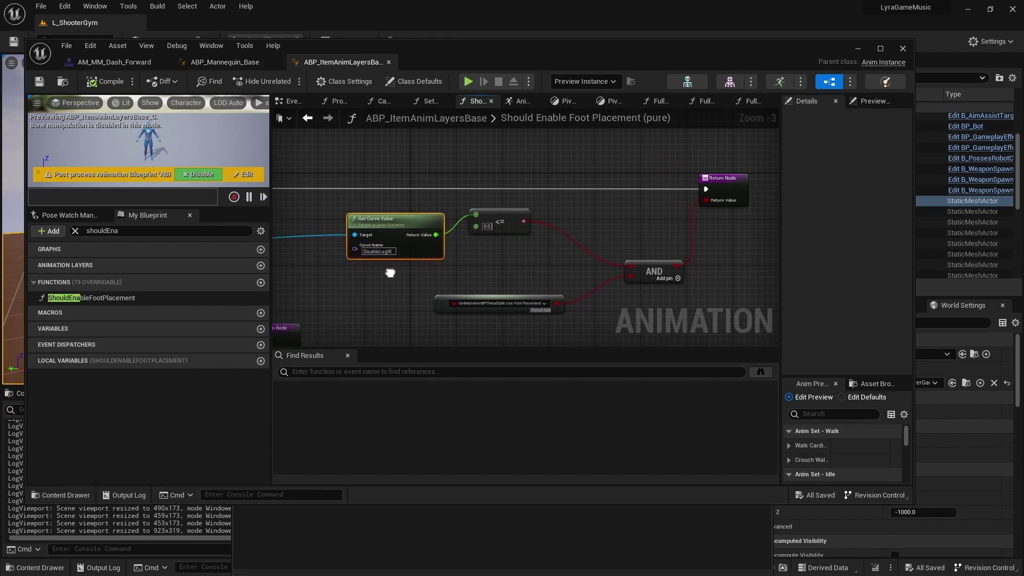
{"action": "left_click", "coordinate": [377, 204]}
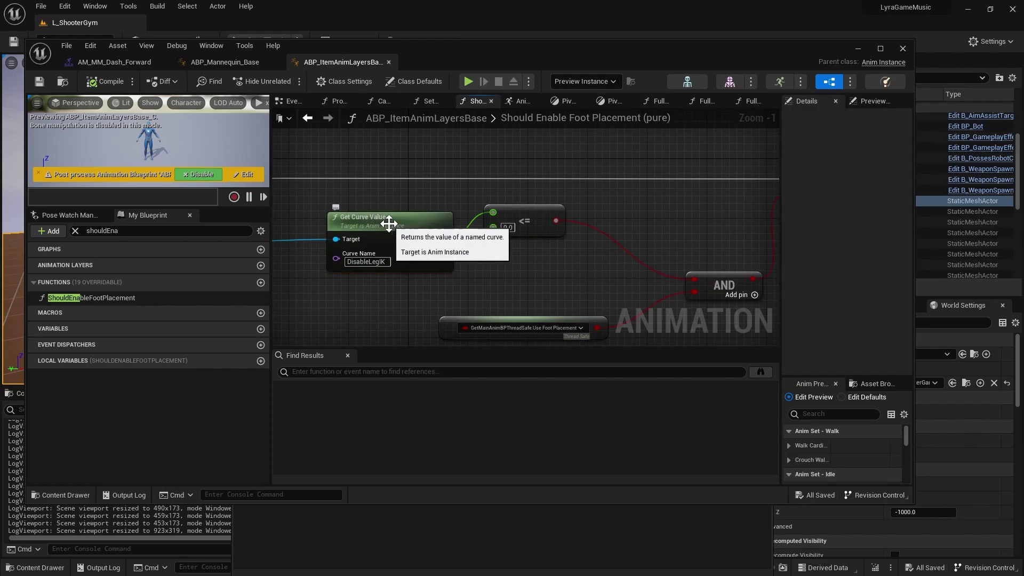
{"action": "left_click", "coordinate": [384, 223]}
Show the Anim Curves list in ABP_ItemAnimLayersBase, widen it and browse the available curves.
{"action": "mouse_move", "coordinate": [365, 43]}
{"action": "left_mouse_down"}
{"action": "mouse_move", "coordinate": [361, 145]}
{"action": "mouse_move", "coordinate": [362, 42]}
{"action": "left_mouse_up"}
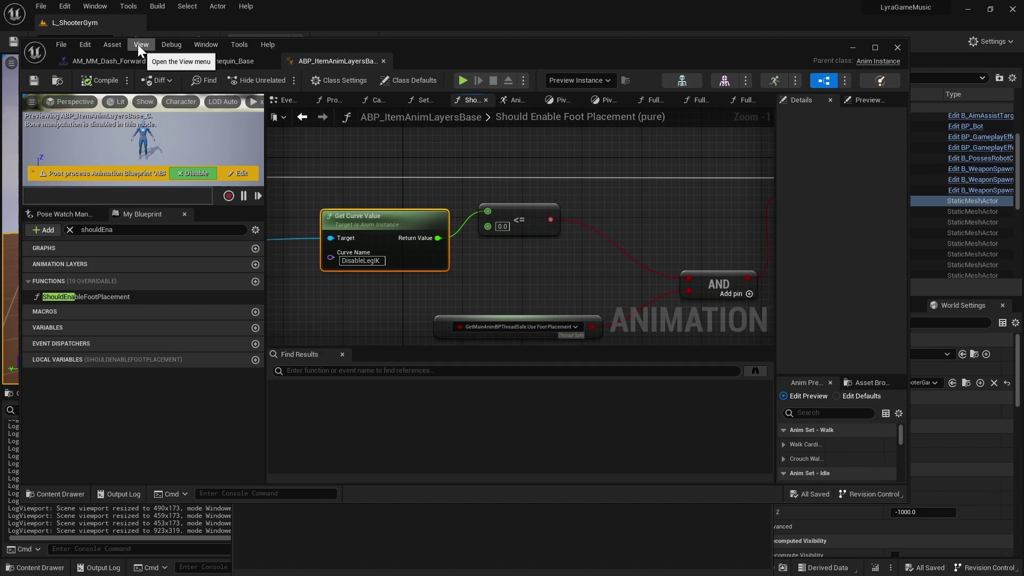
{"action": "left_click", "coordinate": [207, 43]}
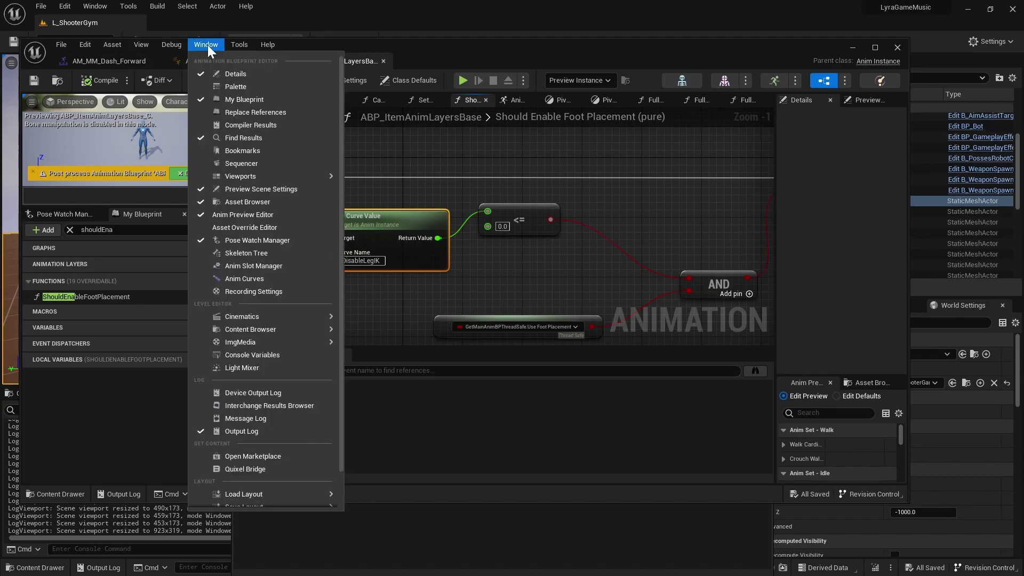
{"action": "left_click", "coordinate": [248, 278]}
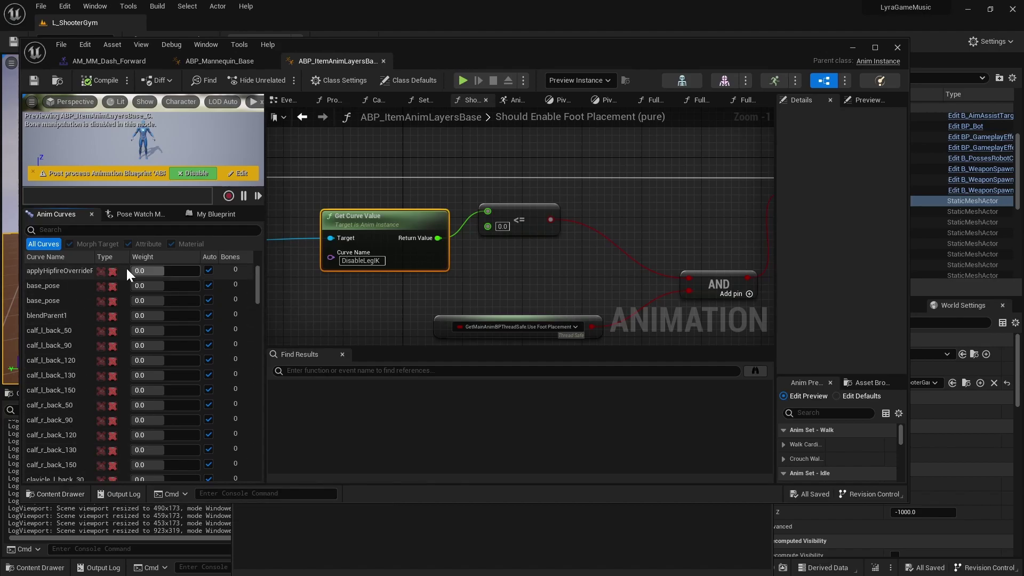
{"action": "left_click_drag", "start_coordinate": [265, 259], "coordinate": [318, 260]}
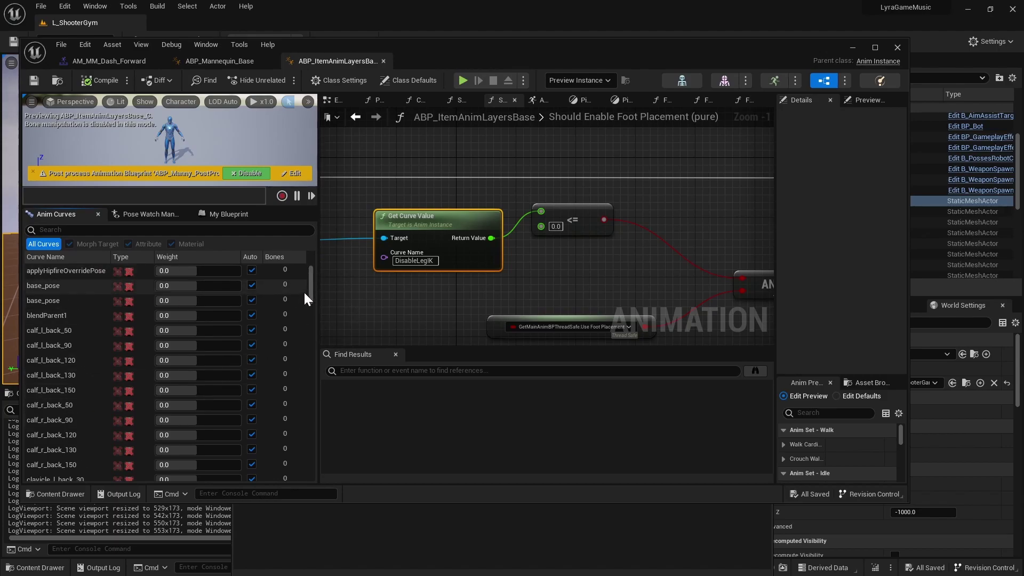
{"action": "left_click_drag", "start_coordinate": [311, 292], "coordinate": [307, 322]}
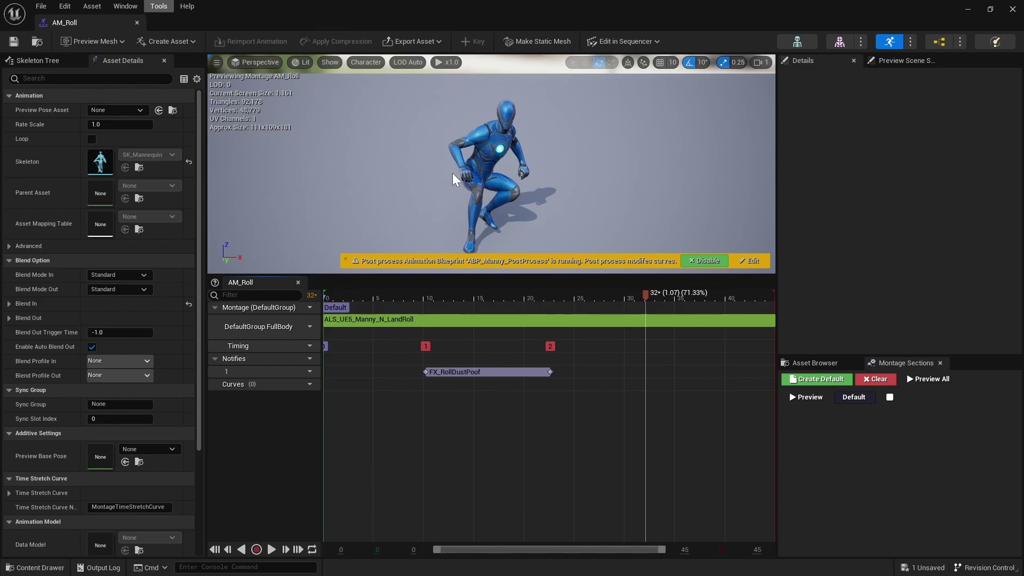
Scrub AM_Roll back to about frame 1 and add the existing DisableLegIK curve to the montage.
{"action": "left_click_drag", "start_coordinate": [645, 292], "coordinate": [345, 295]}
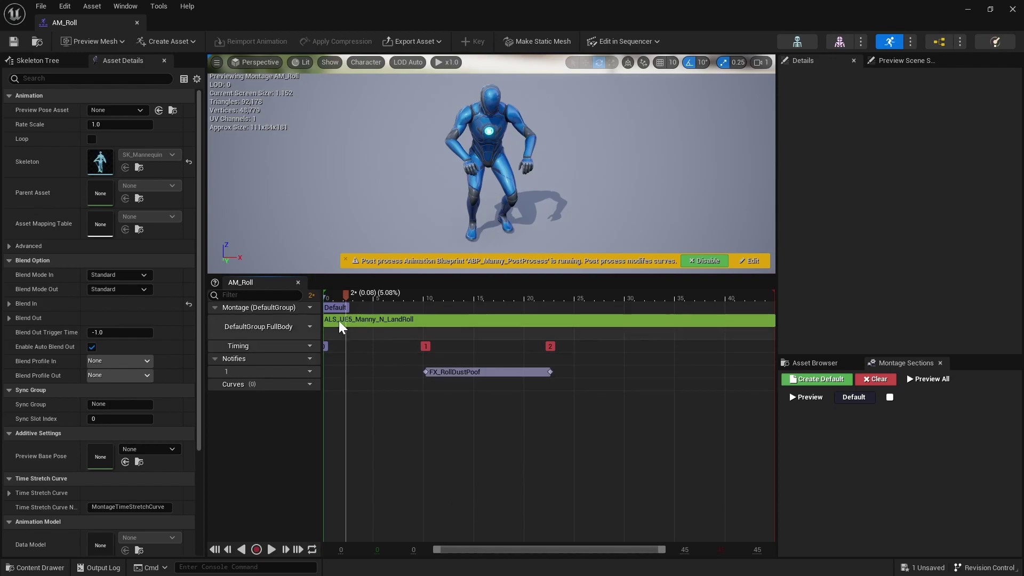
{"action": "left_click_drag", "start_coordinate": [344, 296], "coordinate": [337, 297]}
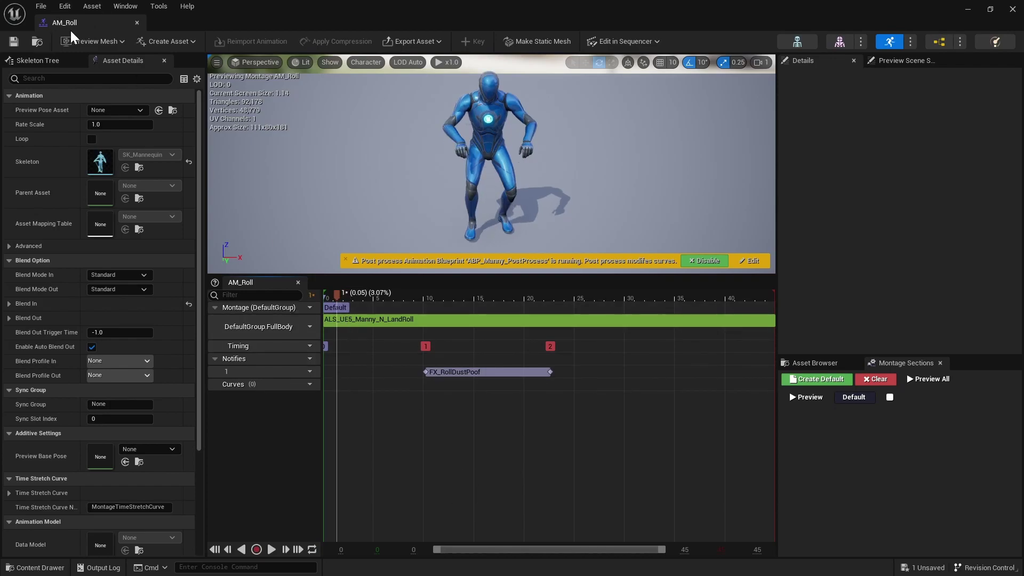
{"action": "left_click", "coordinate": [303, 384]}
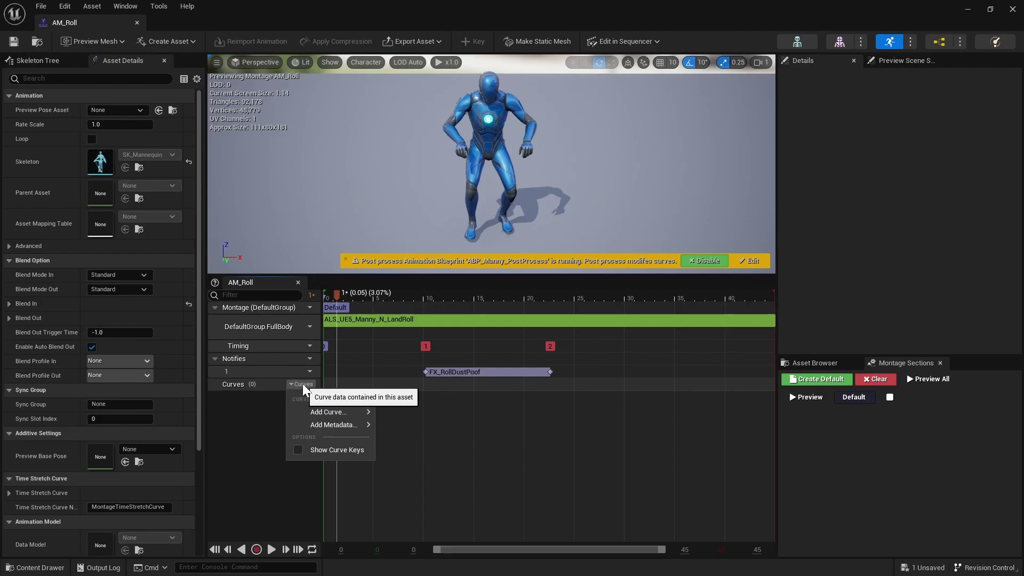
{"action": "left_click", "coordinate": [231, 387]}
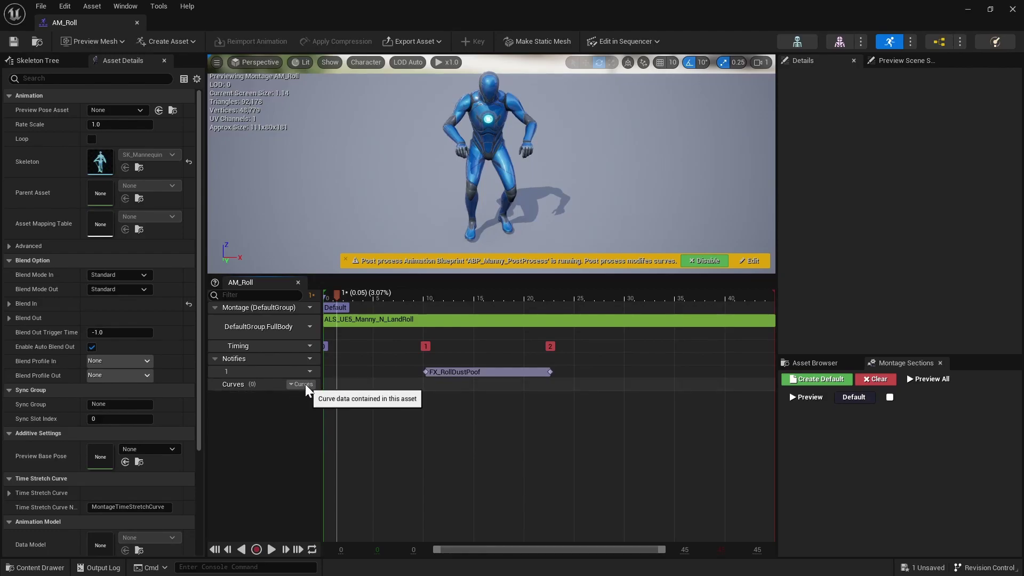
{"action": "left_click", "coordinate": [303, 385]}
{"action": "mouse_move", "coordinate": [325, 412]}
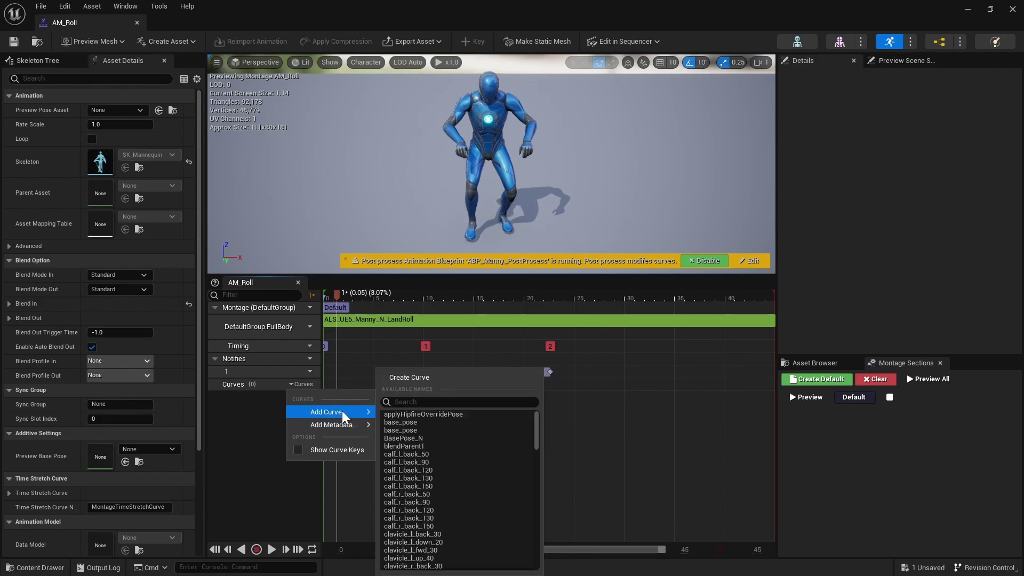
{"action": "type", "text": "ik"}
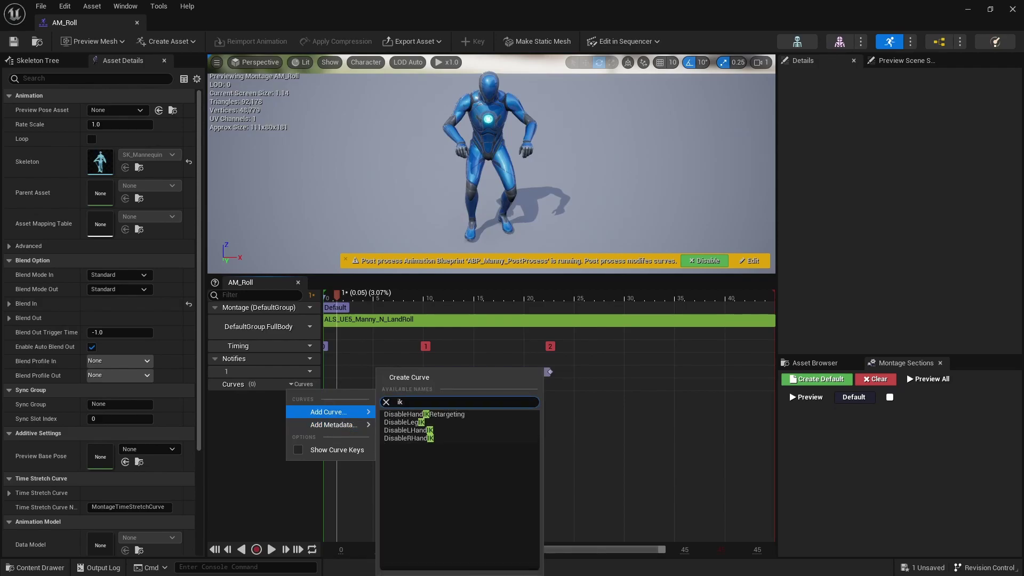
{"action": "left_click", "coordinate": [400, 423]}
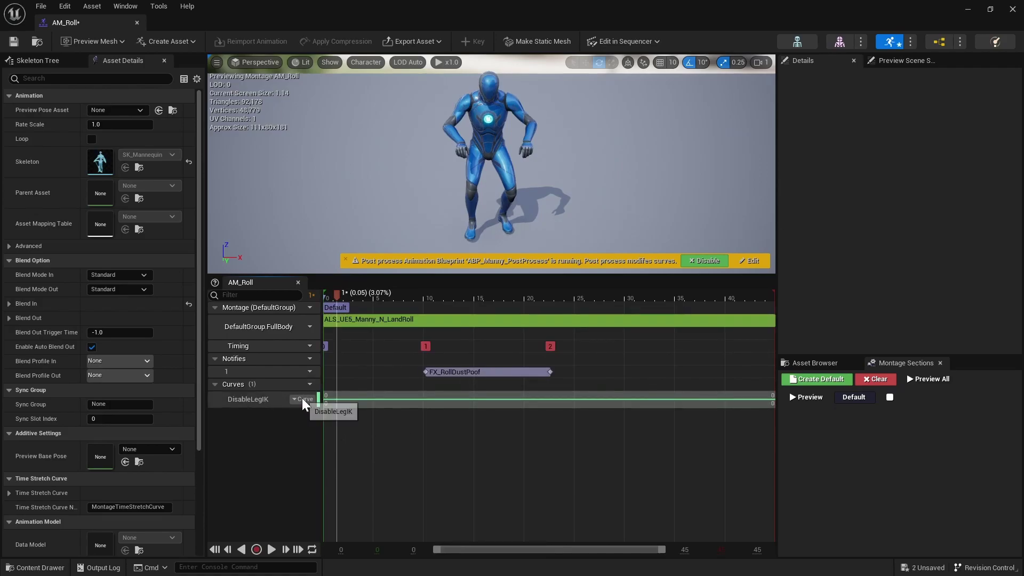
Move AM_Roll's playhead to about frame 8 and open its DisableLegIK curve in the curve editor.
{"action": "left_click_drag", "start_coordinate": [335, 290], "coordinate": [405, 316]}
{"action": "right_click", "coordinate": [405, 316]}
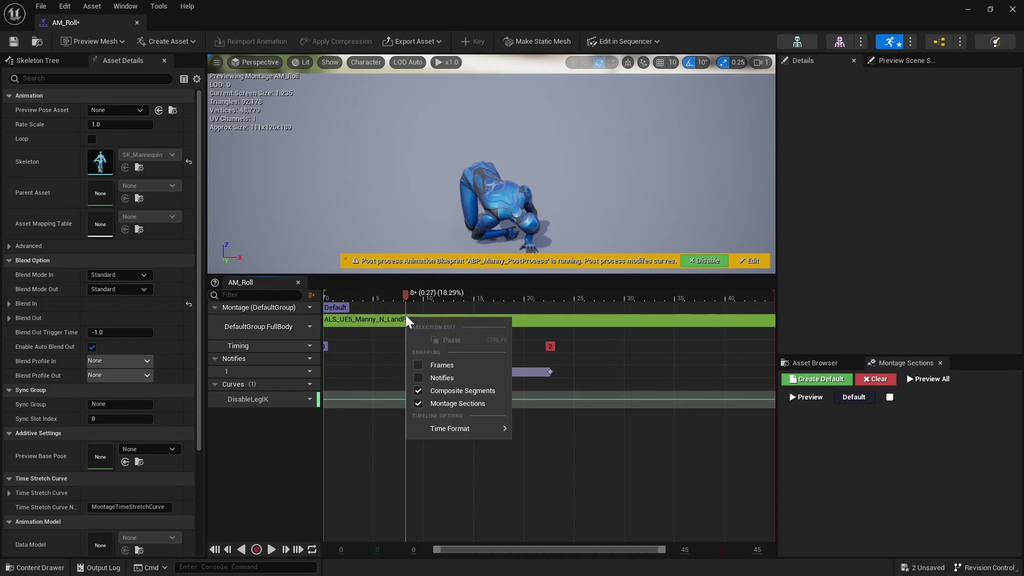
{"action": "left_click", "coordinate": [406, 294]}
{"action": "left_click_drag", "start_coordinate": [405, 295], "coordinate": [406, 298]}
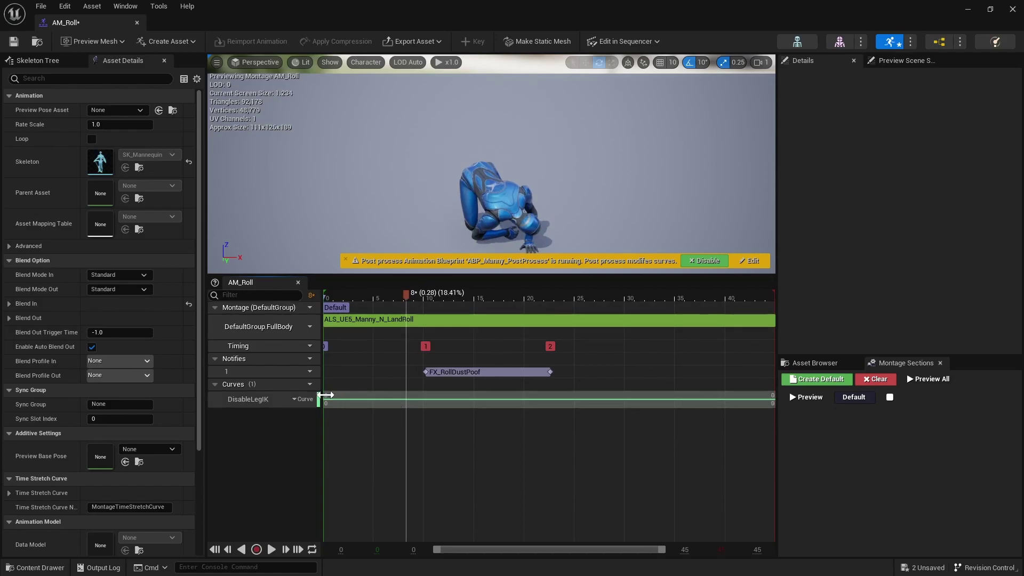
{"action": "left_click", "coordinate": [305, 398]}
{"action": "left_click", "coordinate": [316, 427]}
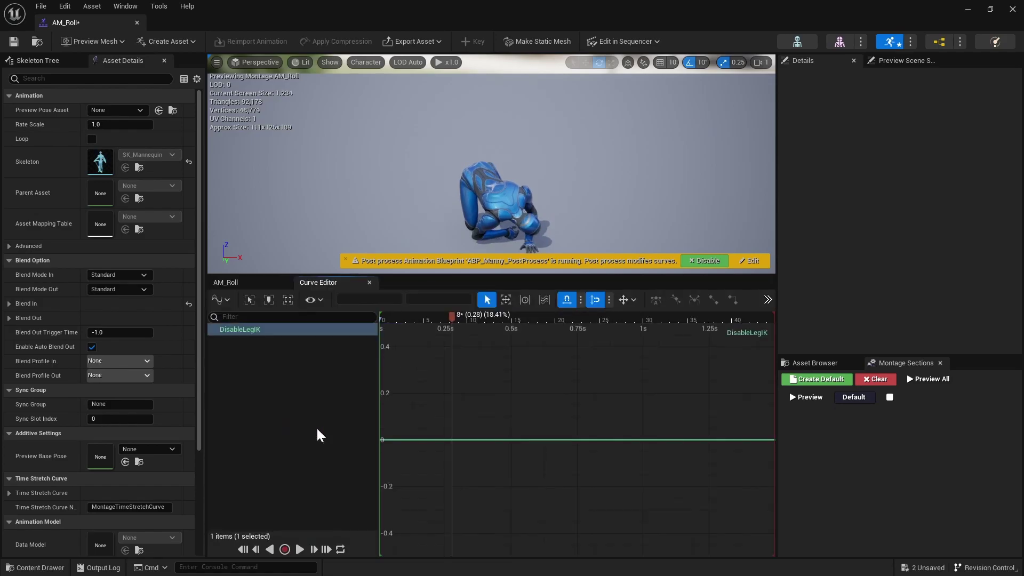
Add DisableLegIK keys at value 0 at about 0.27 s and 0.02 s, undoing the accidental upward move of the first key.
{"action": "middle_click", "coordinate": [451, 439]}
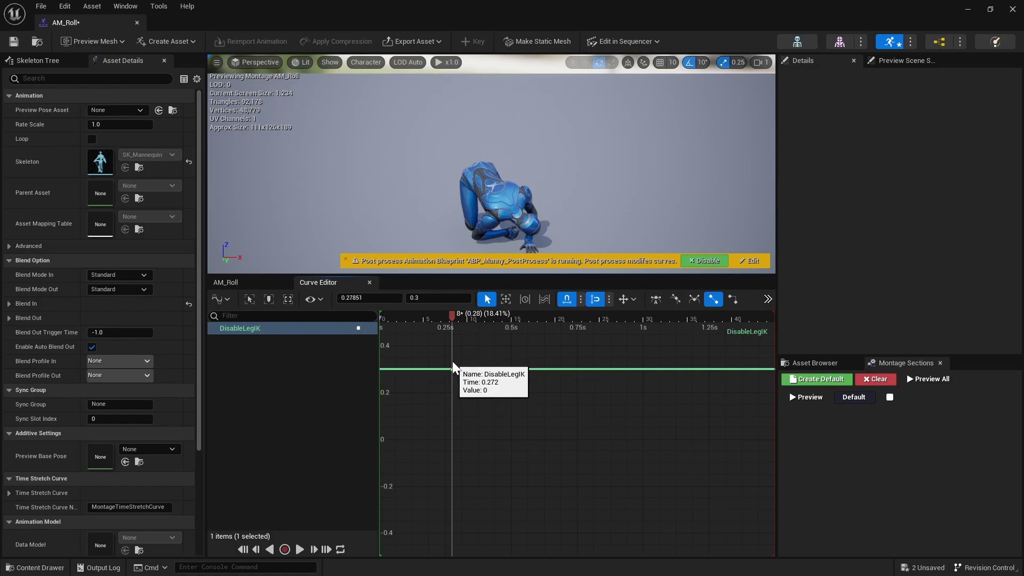
{"action": "key", "text": "ctrl+z"}
{"action": "key", "text": "space"}
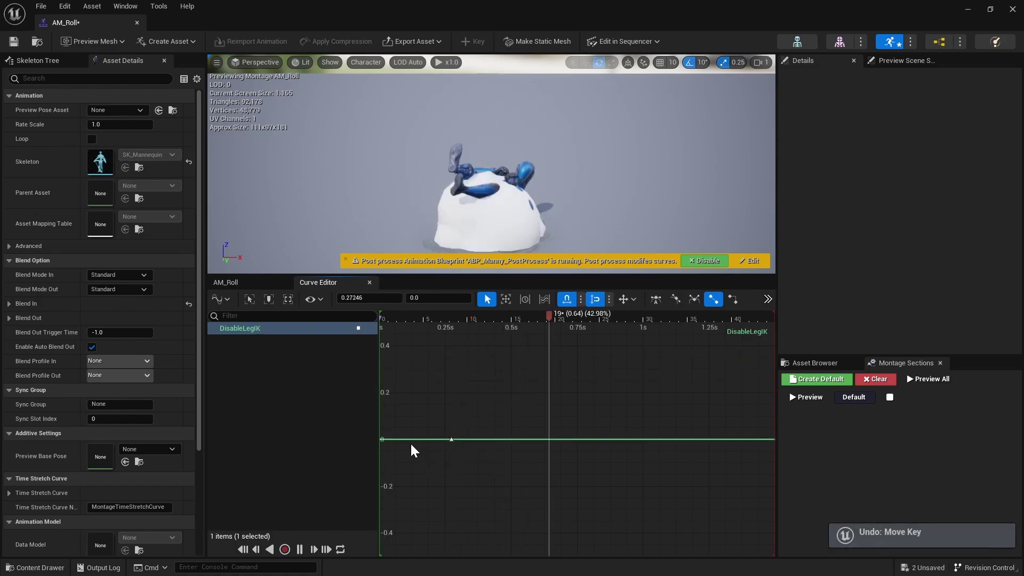
{"action": "left_click", "coordinate": [382, 438]}
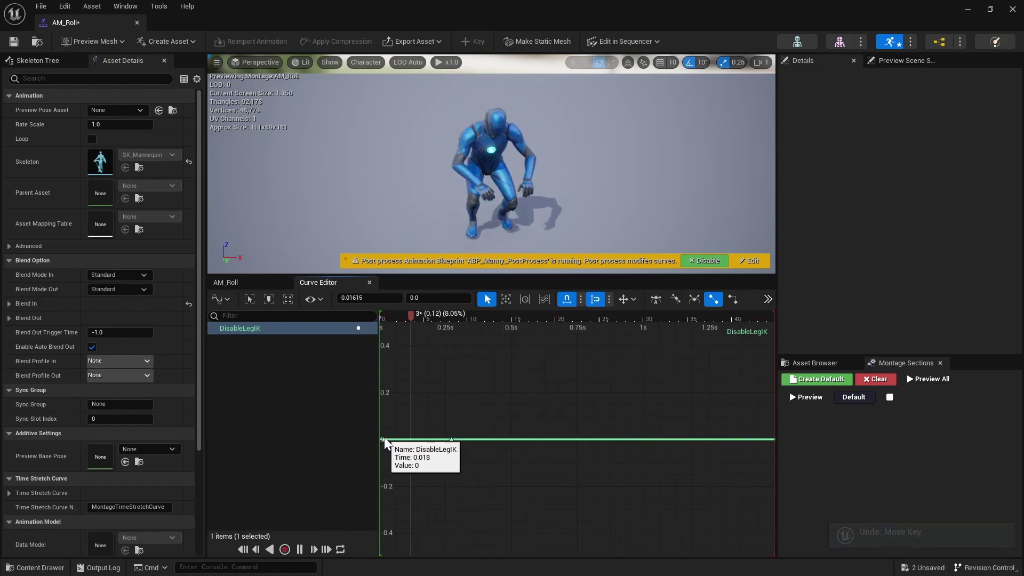
Set the value of the DisableLegIK key at about 0.27 s to 1.
{"action": "left_click", "coordinate": [451, 438]}
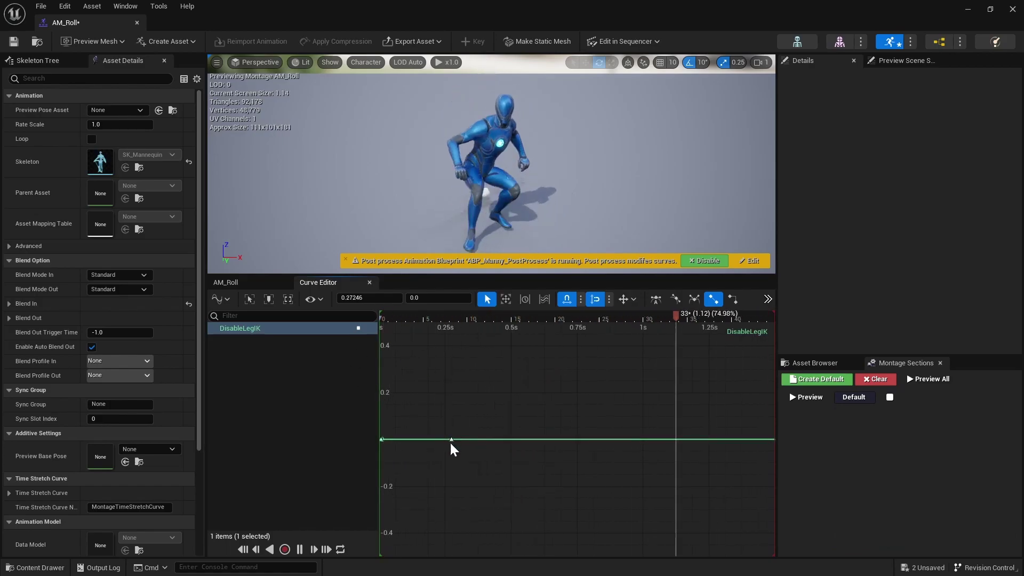
{"action": "left_click", "coordinate": [421, 299]}
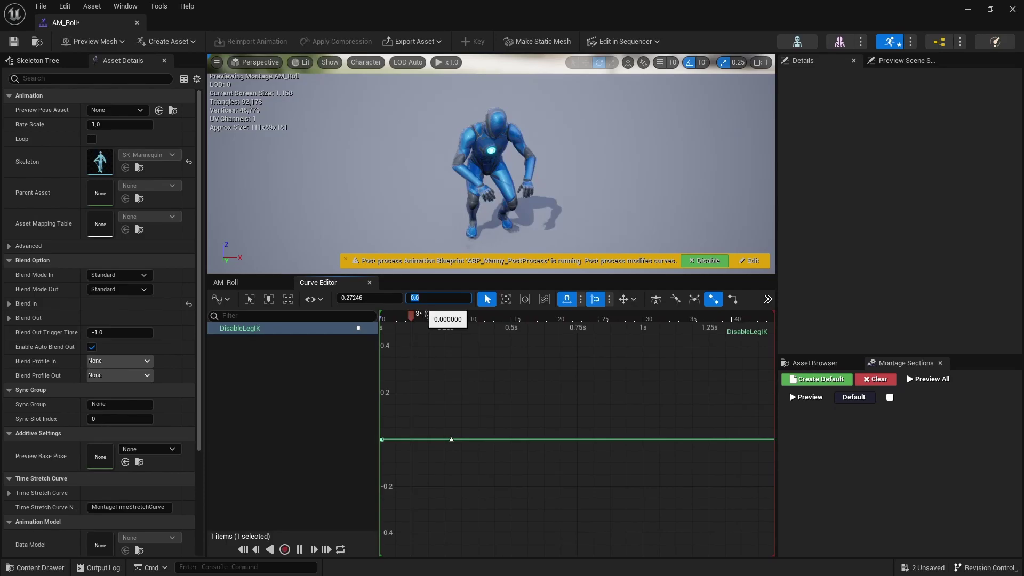
{"action": "type", "text": "1"}
{"action": "key", "text": "Return"}
{"action": "right_click_drag", "start_coordinate": [542, 391], "coordinate": [549, 457]}
{"action": "scroll", "coordinate": [508, 427], "scroll_direction": "down", "scroll_amount": 7}
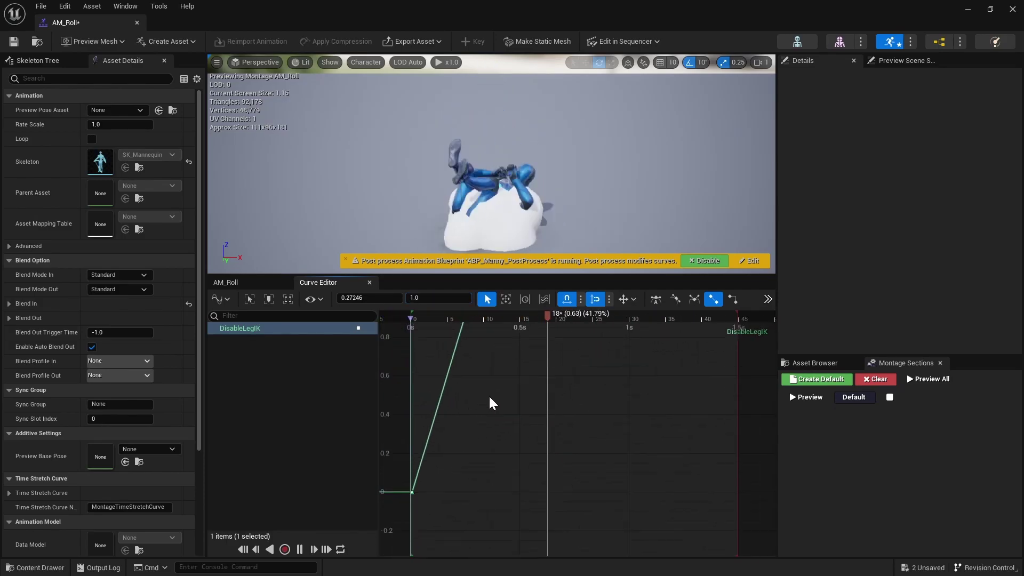
{"action": "right_click_drag", "start_coordinate": [539, 405], "coordinate": [434, 480]}
{"action": "right_click_drag", "start_coordinate": [494, 431], "coordinate": [571, 430]}
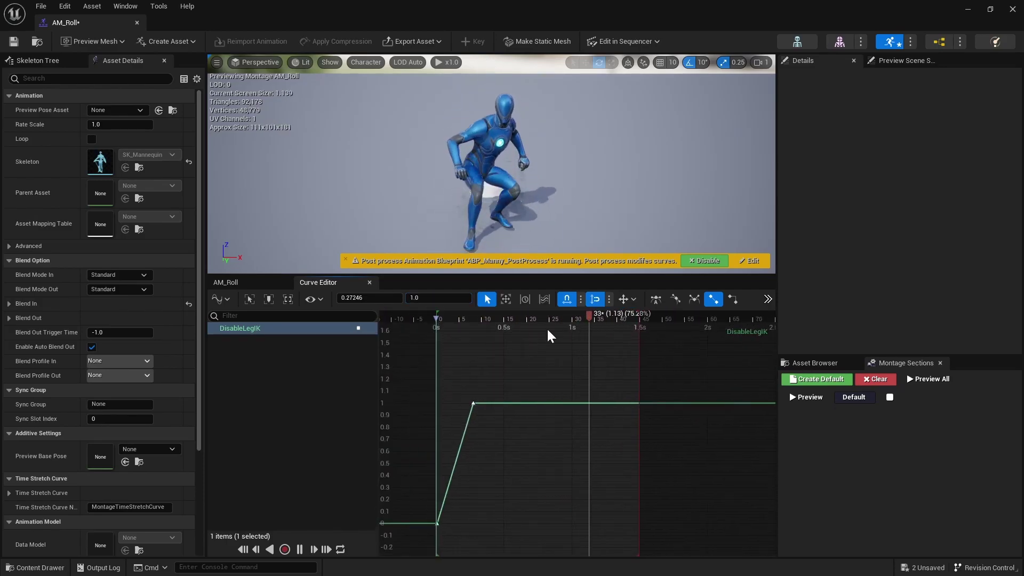
Pause the preview, scrub to about frame 29 and add a DisableLegIK key at value 1 at about 0.97 s.
{"action": "left_click", "coordinate": [300, 549]}
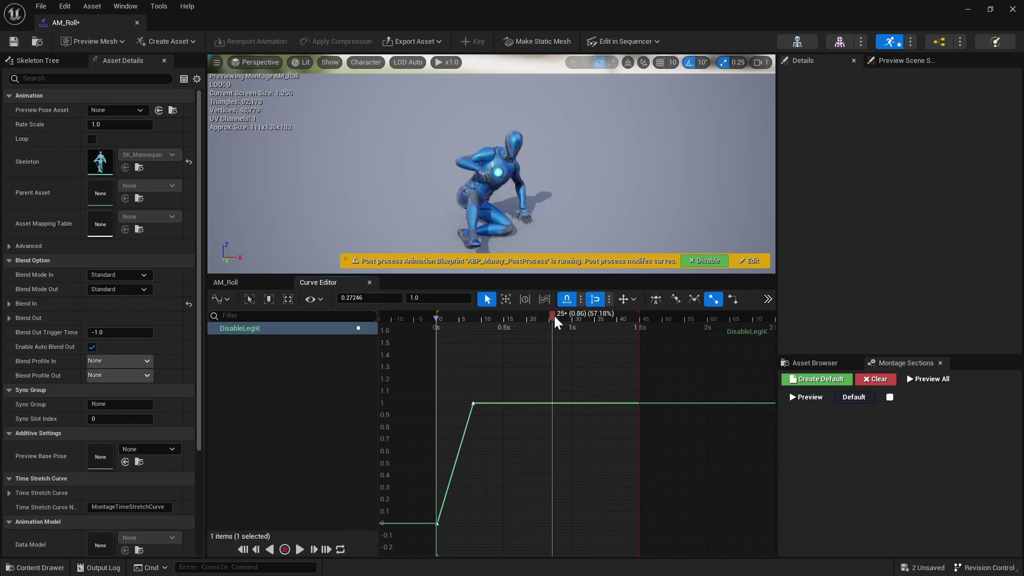
{"action": "mouse_move", "coordinate": [554, 319]}
{"action": "left_mouse_down"}
{"action": "mouse_move", "coordinate": [466, 318]}
{"action": "mouse_move", "coordinate": [590, 328]}
{"action": "mouse_move", "coordinate": [557, 329]}
{"action": "mouse_move", "coordinate": [568, 330]}
{"action": "left_mouse_up"}
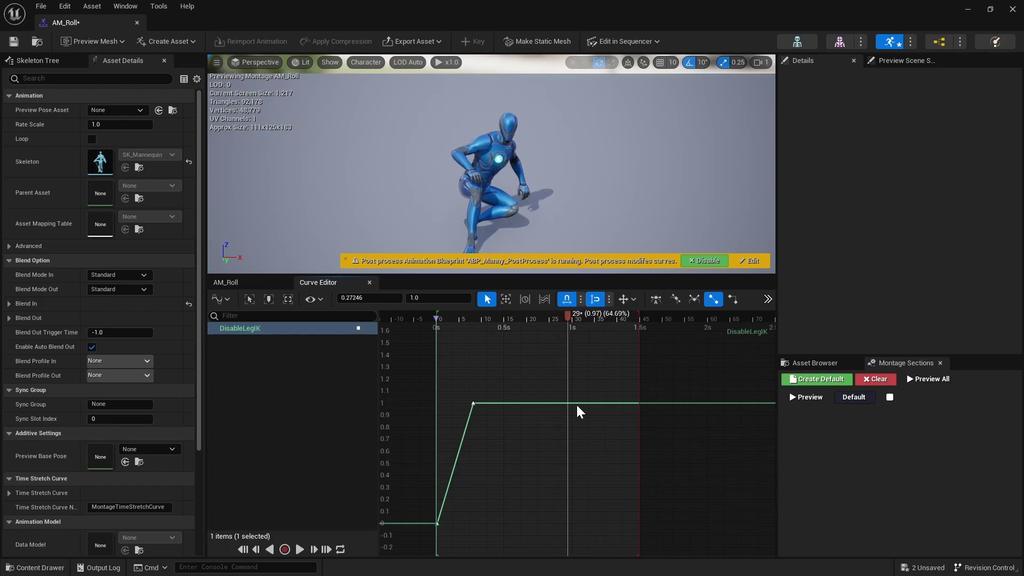
{"action": "mouse_move", "coordinate": [567, 402]}
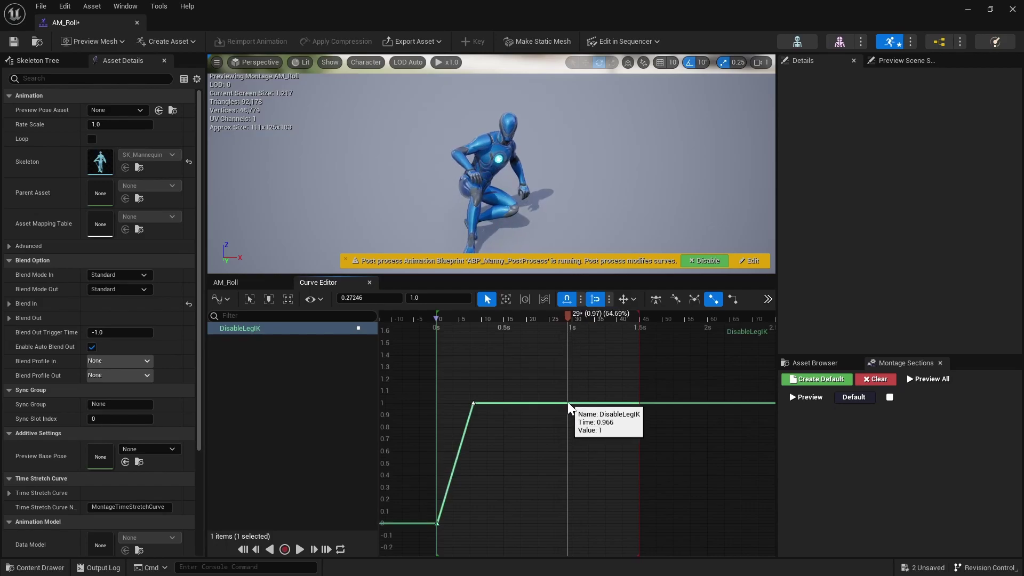
{"action": "middle_click", "coordinate": [567, 402]}
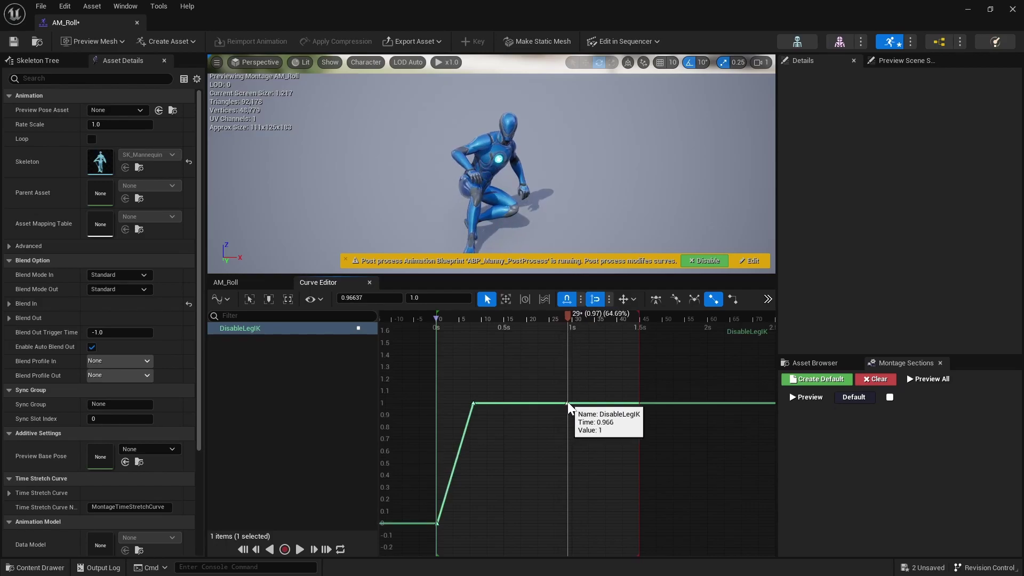
Add a final DisableLegIK key at value 0 and align it with the end of the montage.
{"action": "middle_click", "coordinate": [635, 403]}
{"action": "left_click_drag", "start_coordinate": [635, 402], "coordinate": [638, 535]}
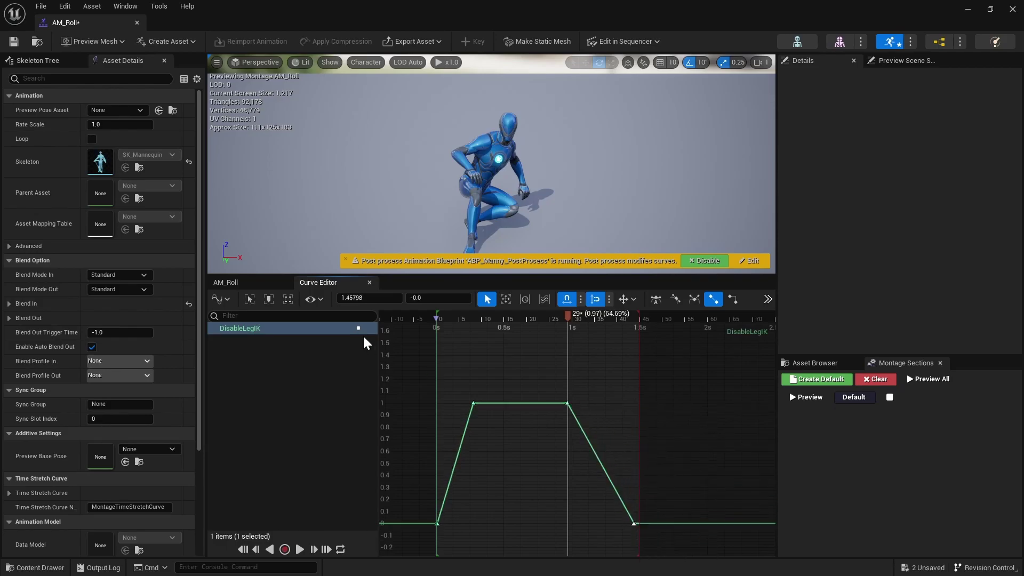
{"action": "left_click", "coordinate": [368, 298]}
{"action": "left_click", "coordinate": [422, 298]}
{"action": "type", "text": "0"}
{"action": "key", "text": "Return"}
{"action": "mouse_move", "coordinate": [636, 521]}
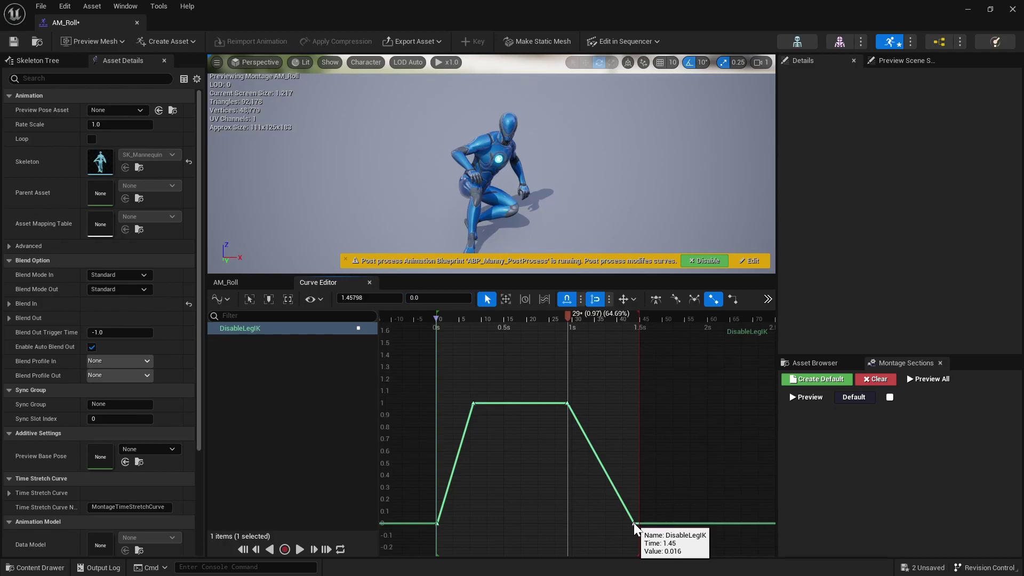
{"action": "mouse_move", "coordinate": [634, 522]}
{"action": "left_mouse_down"}
{"action": "mouse_move", "coordinate": [613, 523]}
{"action": "mouse_move", "coordinate": [599, 545]}
{"action": "mouse_move", "coordinate": [628, 550]}
{"action": "mouse_move", "coordinate": [580, 539]}
{"action": "mouse_move", "coordinate": [637, 541]}
{"action": "left_mouse_up"}
Set all four DisableLegIK keys to Auto interpolation.
{"action": "left_click_drag", "start_coordinate": [399, 392], "coordinate": [670, 548]}
{"action": "right_click", "coordinate": [474, 402]}
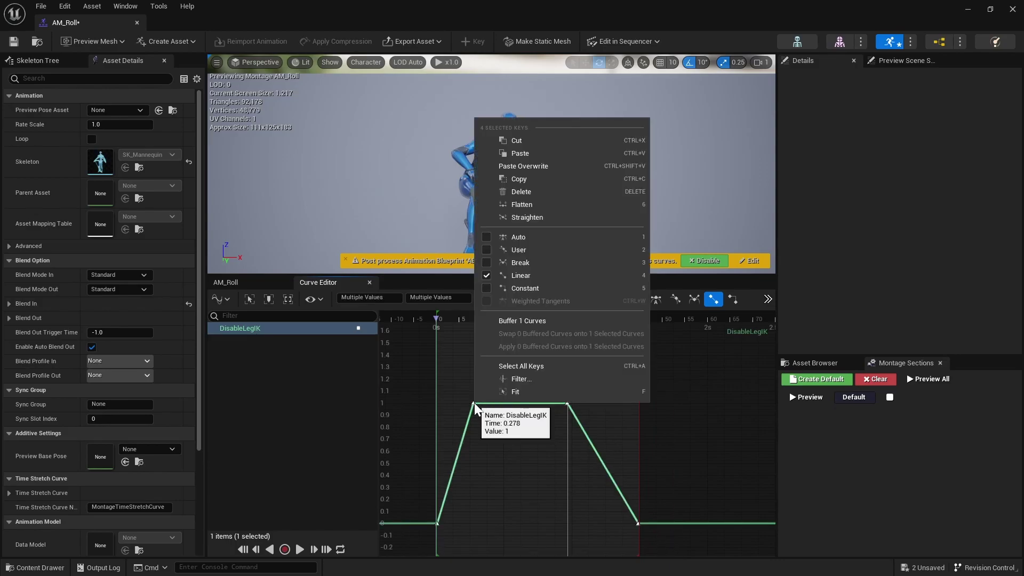
{"action": "left_click", "coordinate": [519, 235]}
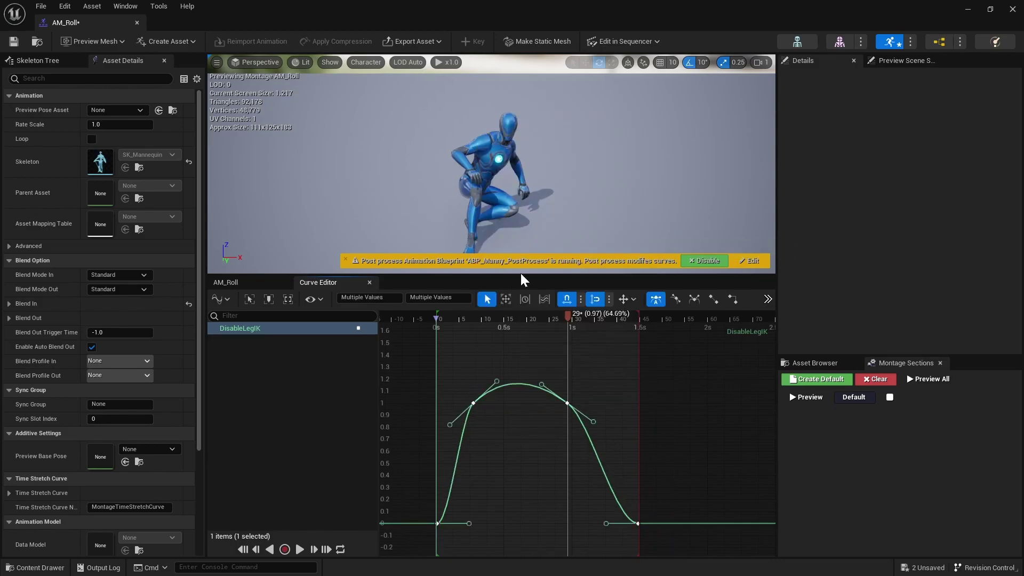
Flatten the tangents of the two upper DisableLegIK keys so the curve holds at 1 between them.
{"action": "left_click", "coordinate": [440, 382]}
{"action": "left_click_drag", "start_coordinate": [461, 378], "coordinate": [601, 427]}
{"action": "left_click_drag", "start_coordinate": [497, 379], "coordinate": [524, 402]}
{"action": "left_click", "coordinate": [490, 381]}
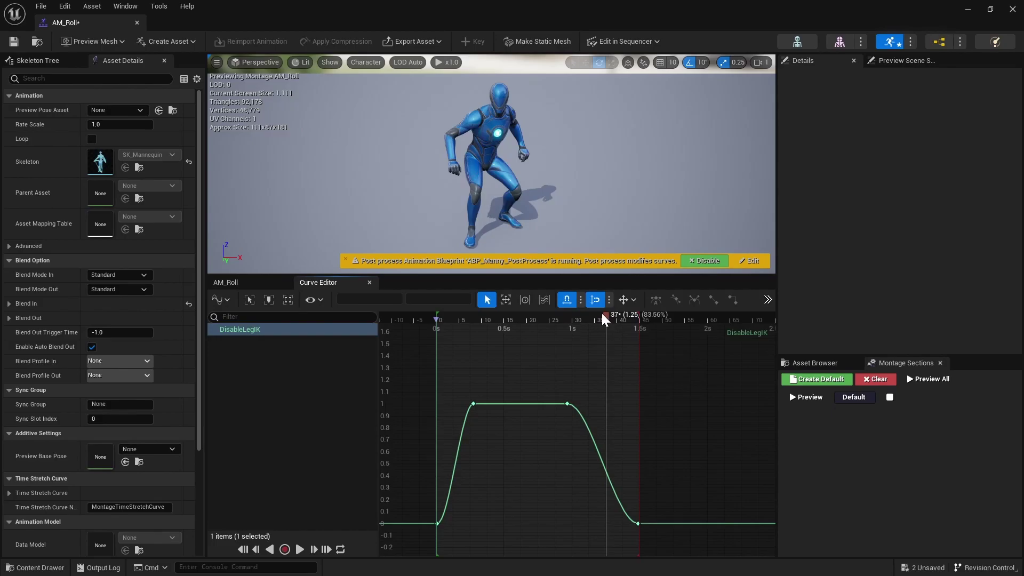
Save the AM_Roll montage and minimise its editor window.
{"action": "left_click_drag", "start_coordinate": [602, 314], "coordinate": [609, 366]}
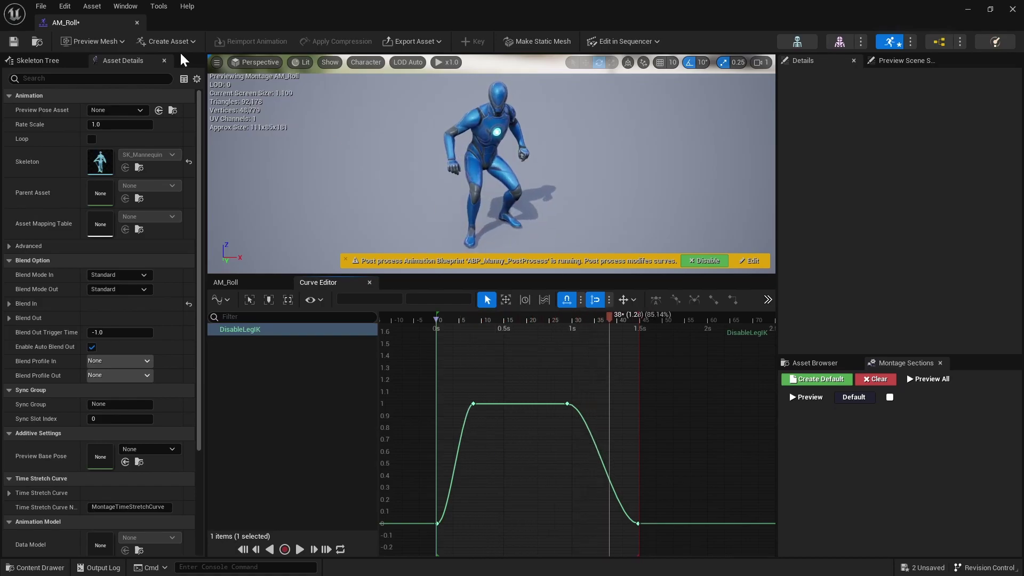
{"action": "left_click", "coordinate": [13, 41]}
{"action": "left_click_drag", "start_coordinate": [259, 14], "coordinate": [341, 456]}
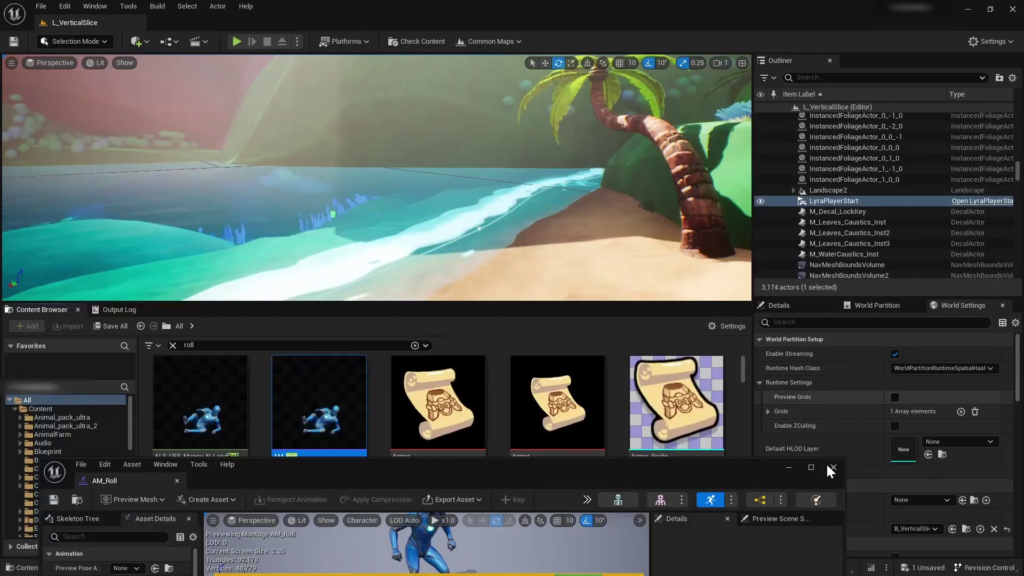
{"action": "left_click", "coordinate": [788, 468]}
Enlarge the L_VerticalSlice level viewport with the side panels collapsed and start a play session.
{"action": "left_click_drag", "start_coordinate": [449, 301], "coordinate": [453, 452]}
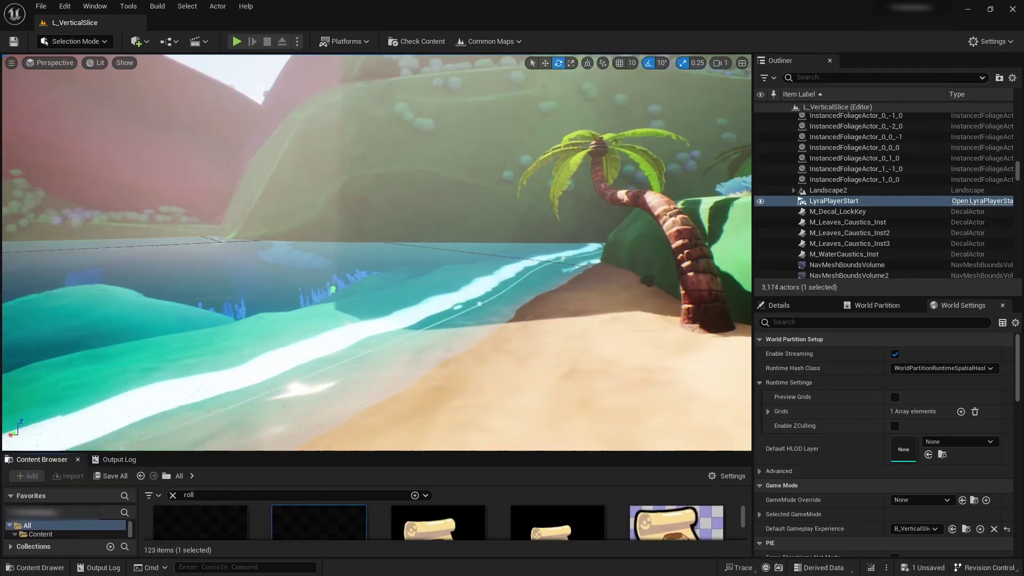
{"action": "left_click", "coordinate": [443, 283]}
{"action": "key", "text": "F10"}
{"action": "left_click", "coordinate": [236, 43]}
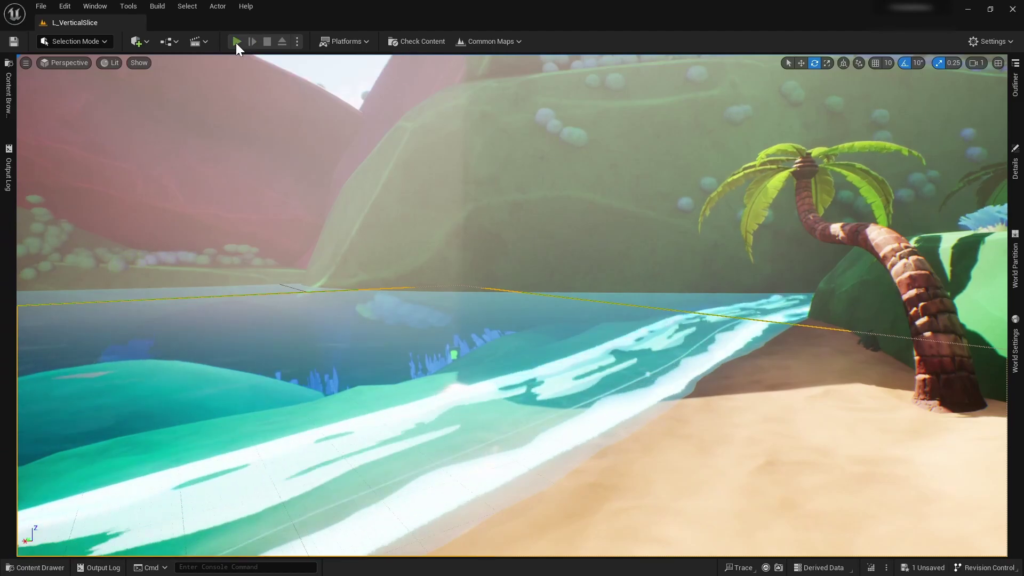
{"action": "key", "text": "alt+p"}
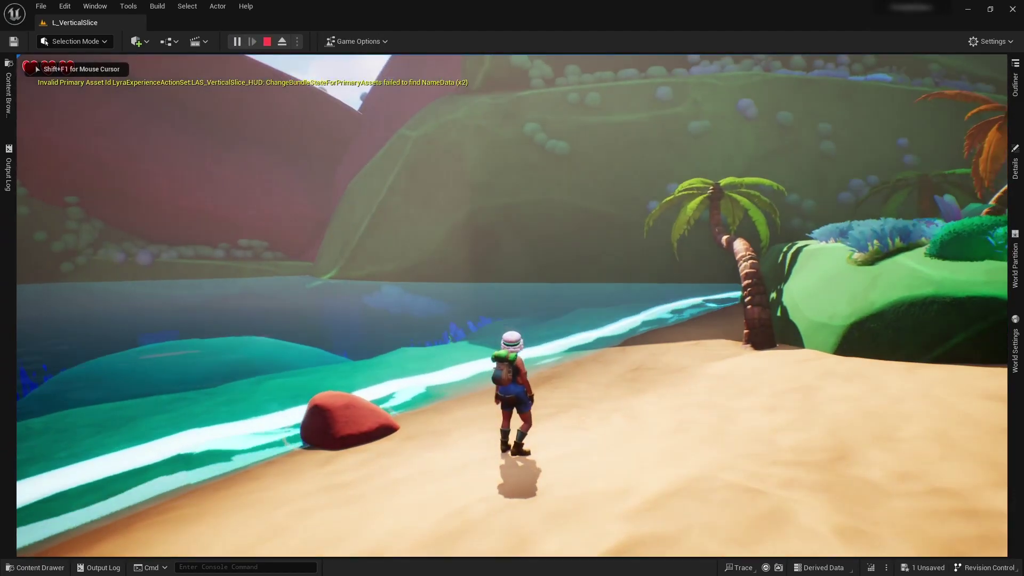
Walk the character around the beach in several directions to check normal movement.
{"action": "key", "text": "d"}
{"action": "key", "text": "a"}
{"action": "key", "text": "s"}
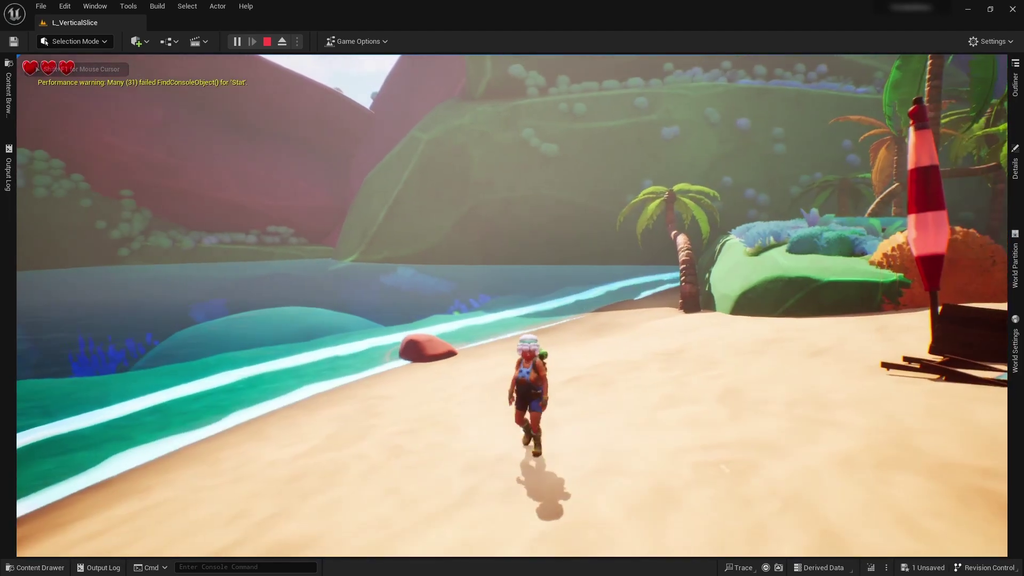
{"action": "key", "text": "w"}
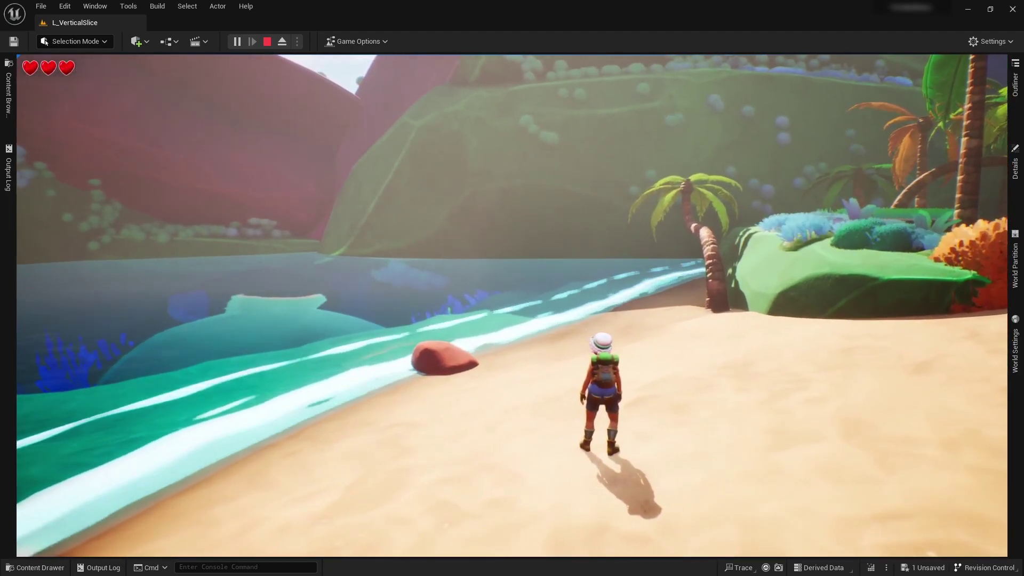
Run the console command slomo 0.1, then roll the character along the shoreline and run on to inspect the leg motion.
{"action": "key", "text": "shift+F1"}
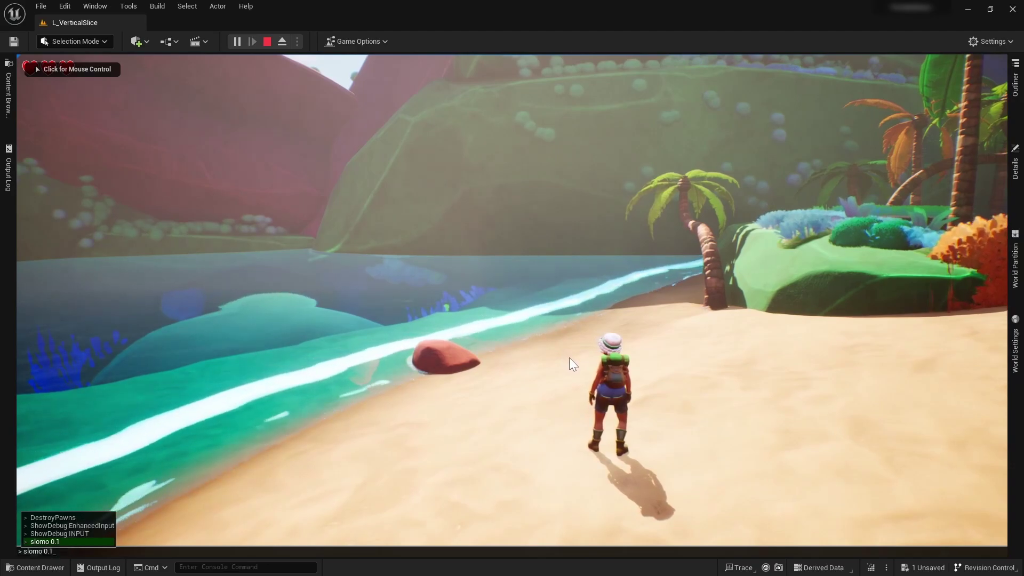
{"action": "left_click", "coordinate": [568, 357]}
{"action": "key", "text": "w"}
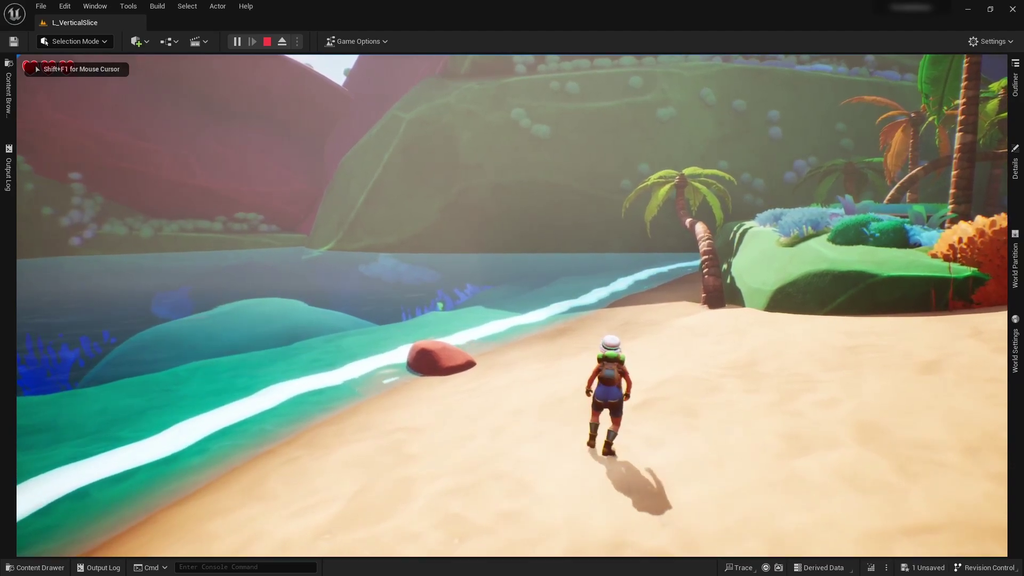
{"action": "key", "text": "ctrl"}
{"action": "key", "text": "s"}
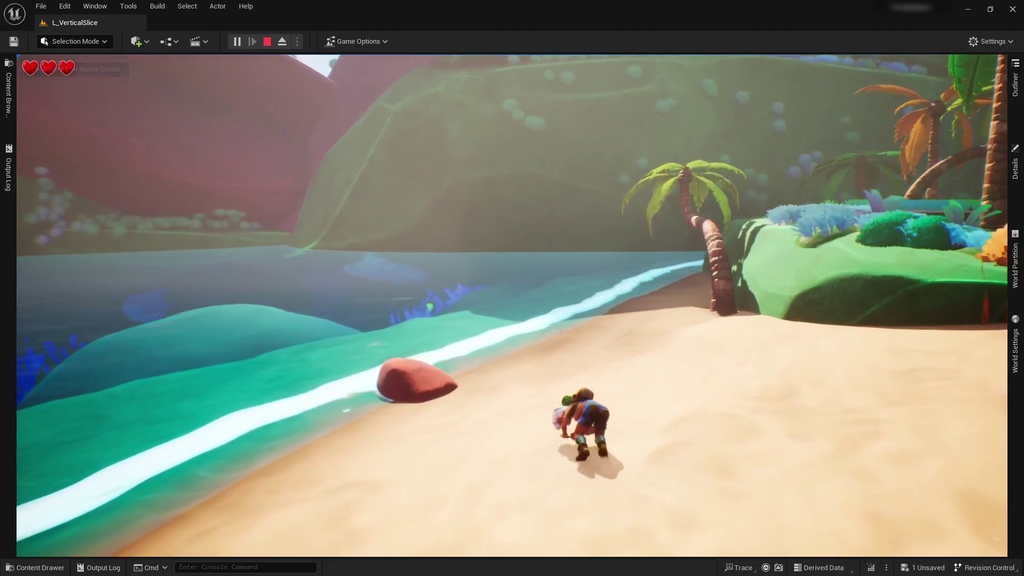
{"action": "key", "text": "s"}
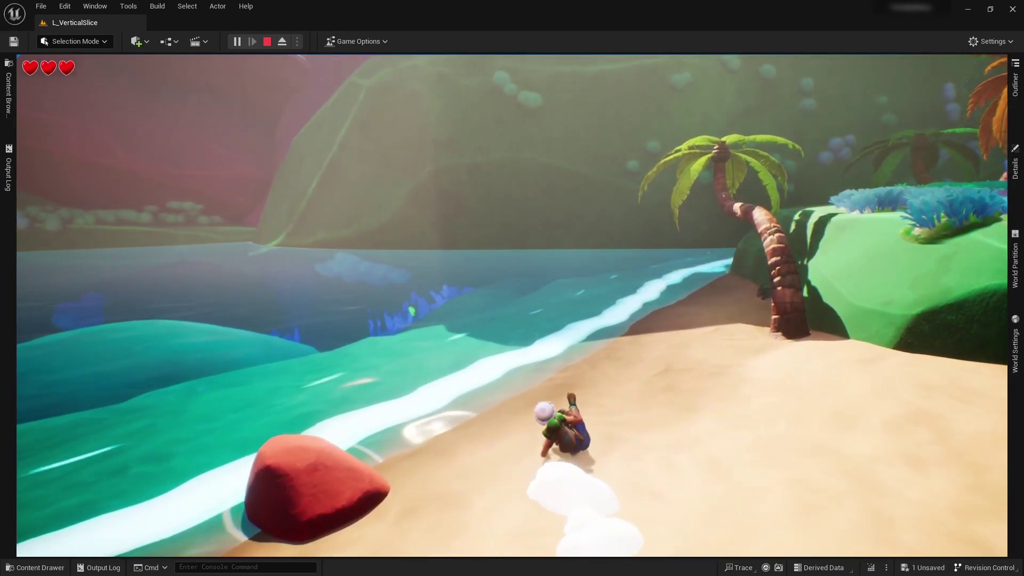
{"action": "key", "text": "w"}
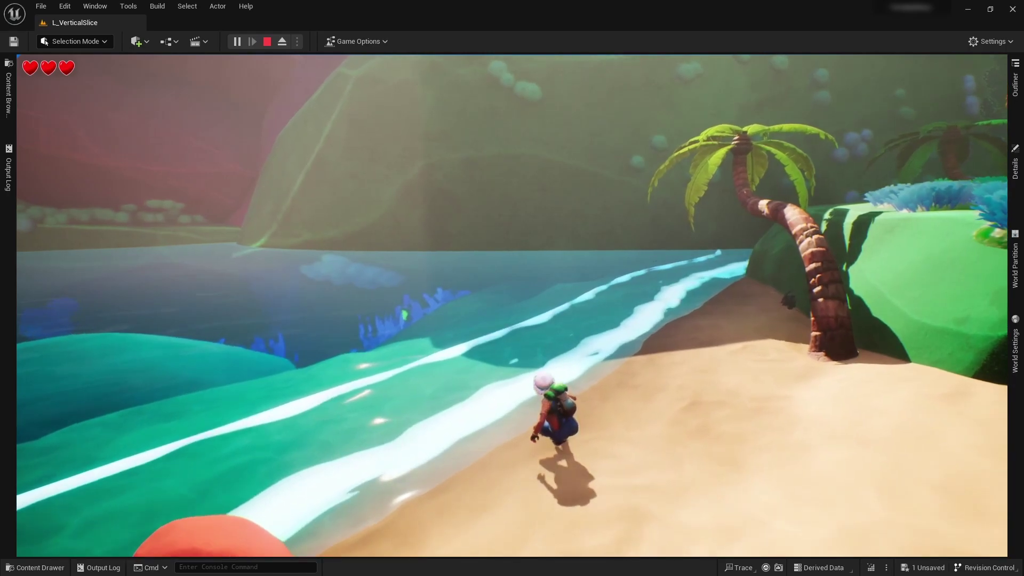
{"action": "key", "text": "w"}
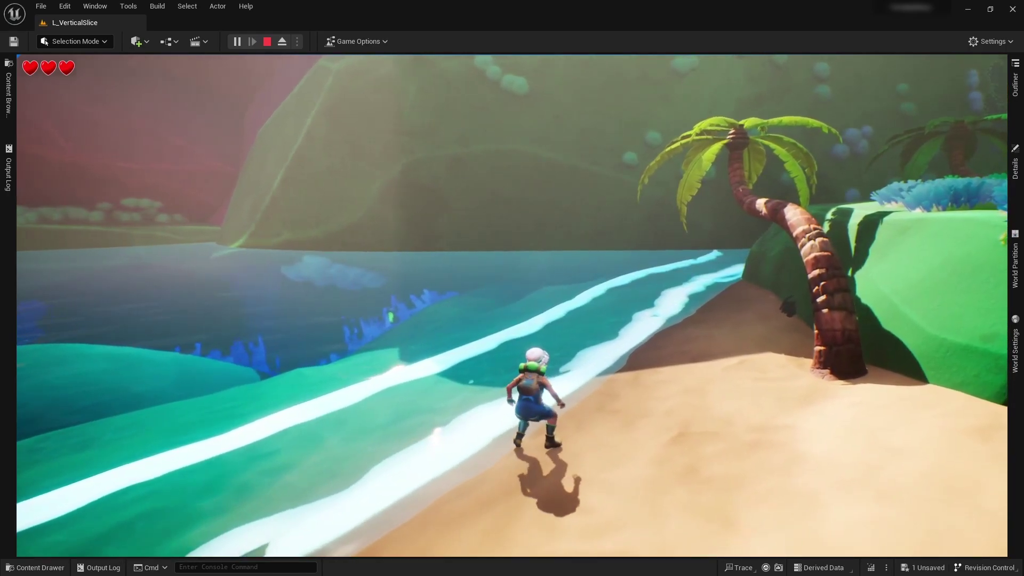
{"action": "key", "text": "w"}
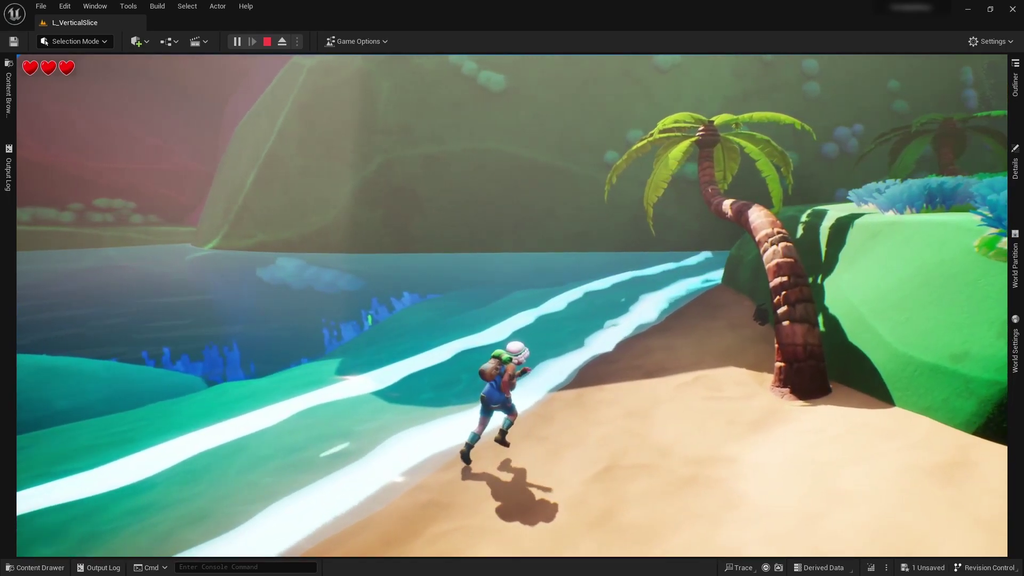